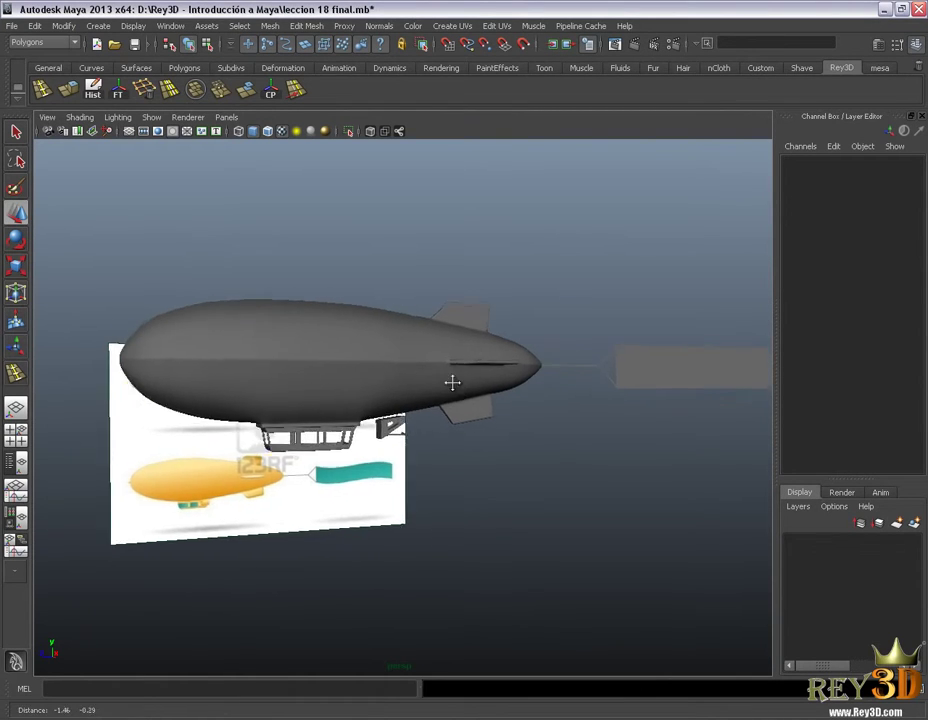
Create a new polygon cube beside the airship.
right_click_drag(380, 437, 497, 377, "alt")
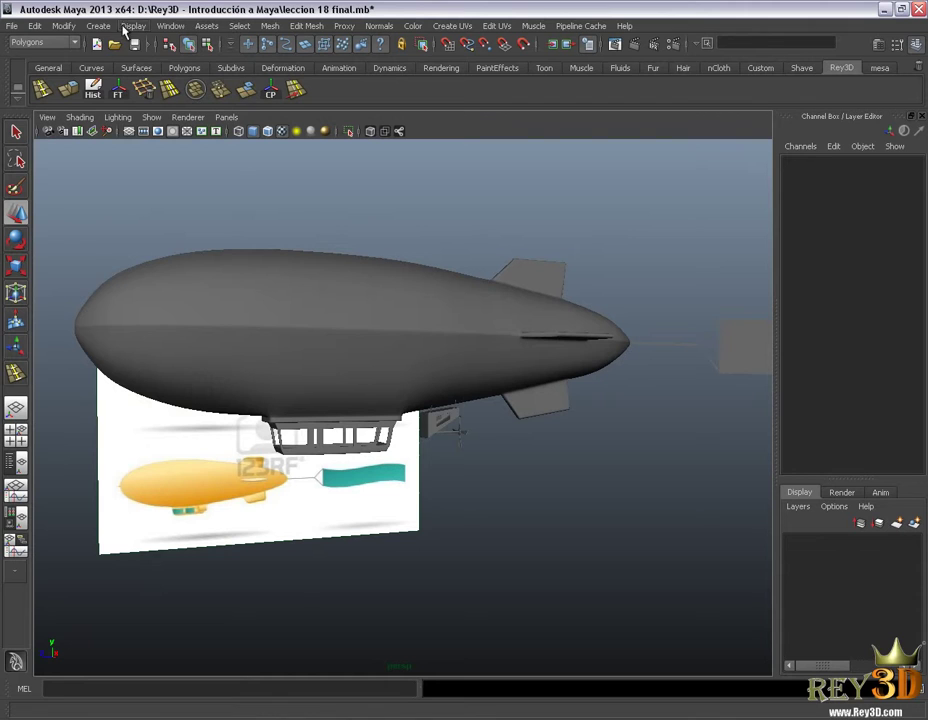
left_click(97, 26)
mouse_move(132, 61)
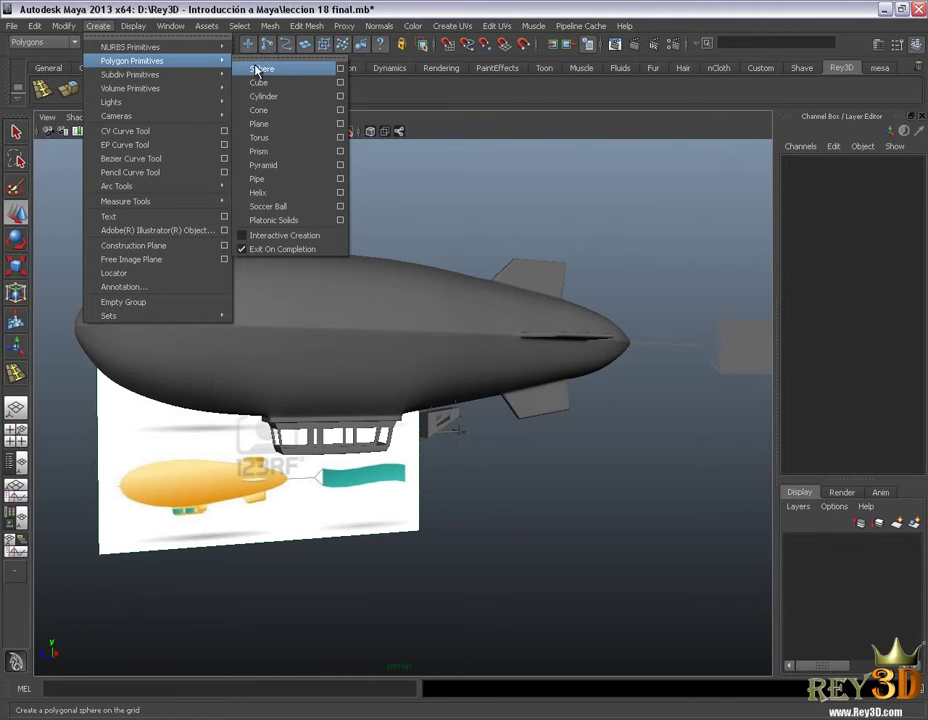
left_click(270, 90)
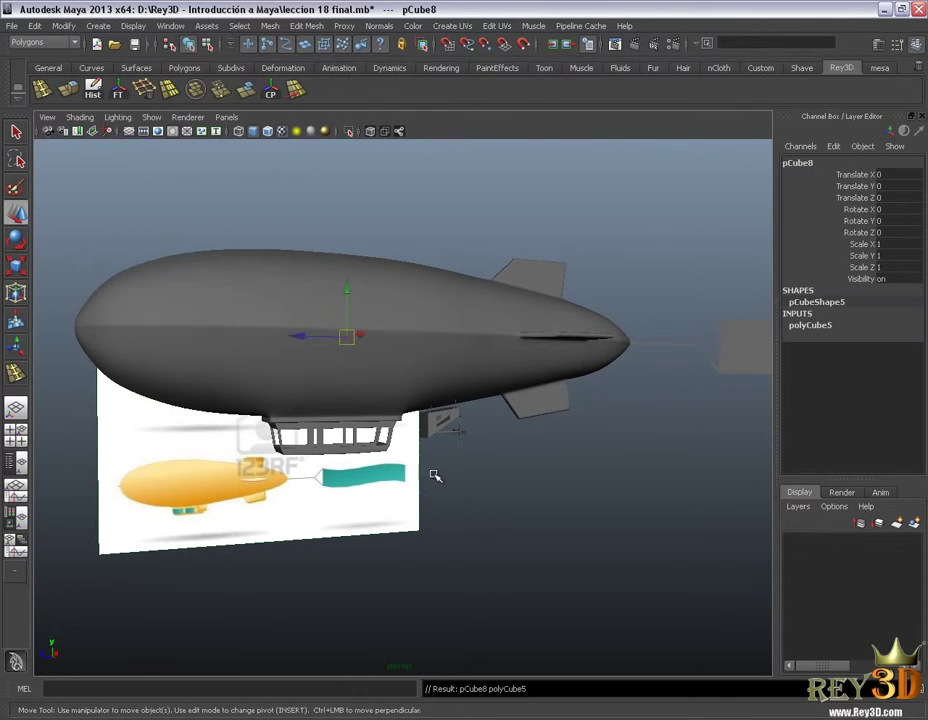
Maximize the side view to work on the new cube.
left_click_drag(433, 476, 440, 440, "alt")
right_click_drag(440, 440, 483, 325, "alt")
key("space")
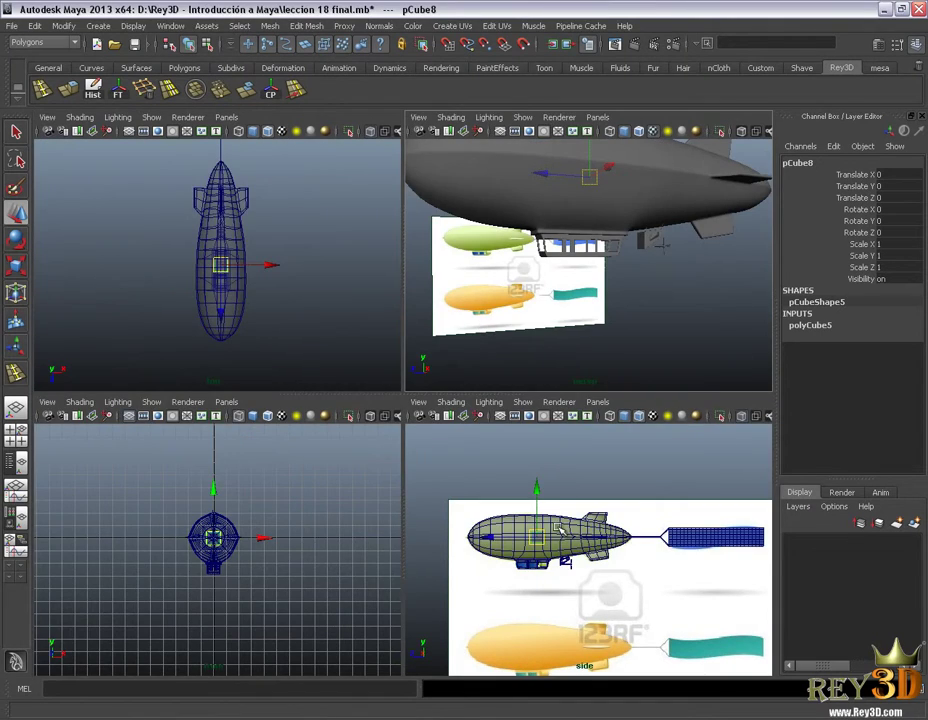
key("space")
scroll(414, 521, "up", 5)
scroll(255, 331, "down", 2)
scroll(441, 268, "up", 2)
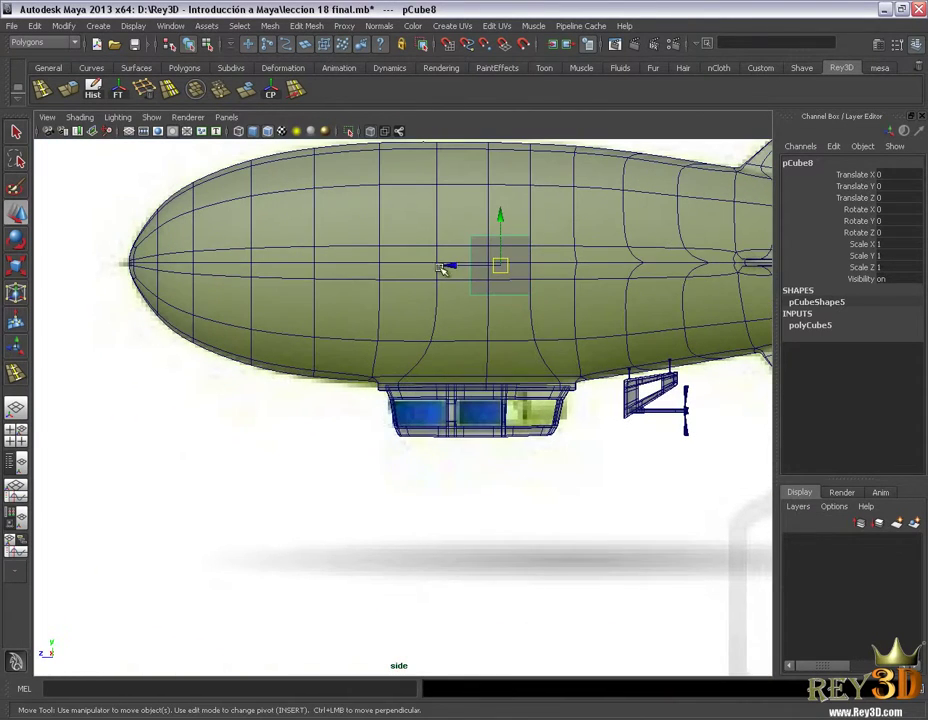
Move the cube down onto the gondola and up over its front window.
mouse_move(498, 270)
left_mouse_down()
mouse_move(435, 373)
mouse_move(427, 431)
left_mouse_up()
scroll(348, 402, "up", 4)
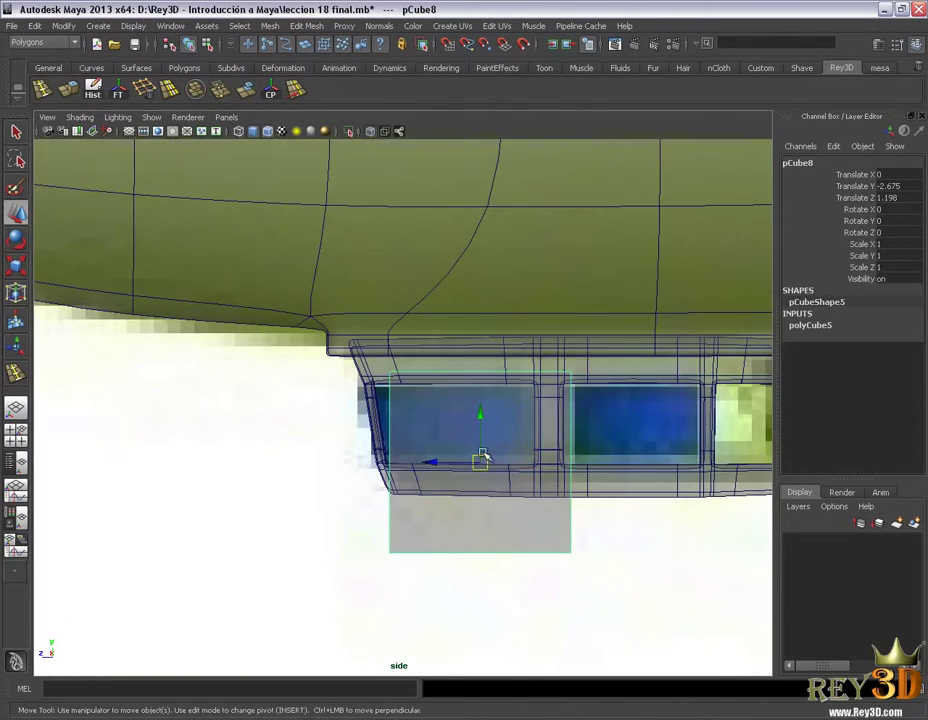
mouse_move(480, 460)
middle_mouse_down("alt")
mouse_move(463, 520)
mouse_move(348, 524)
middle_mouse_up("alt")
scroll(348, 524, "up", 2)
left_click_drag(300, 472, 238, 379)
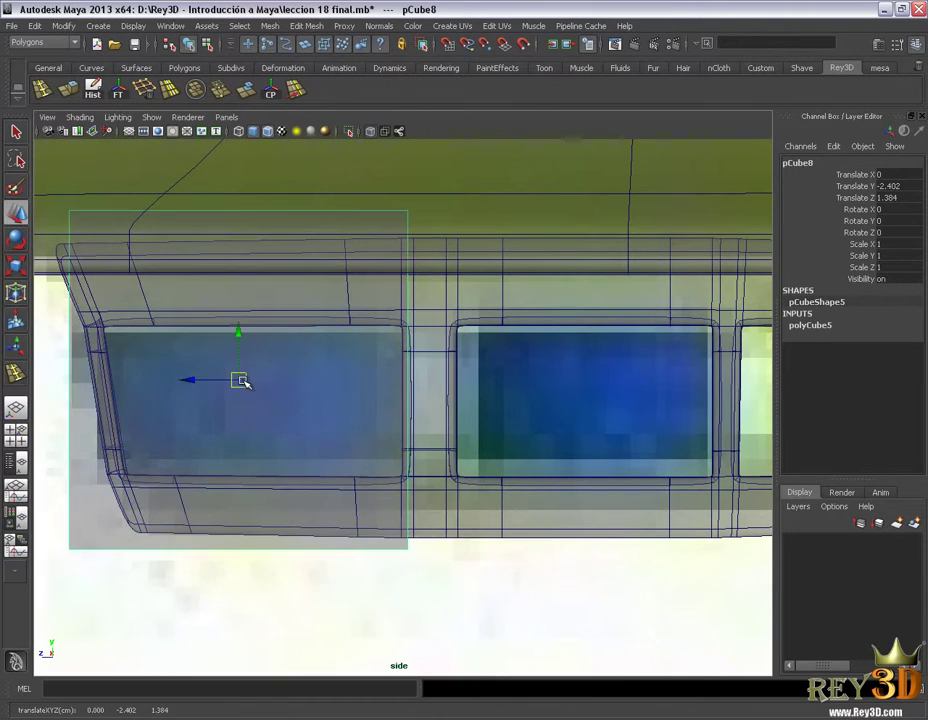
middle_click_drag(238, 379, 303, 376, "alt")
scroll(303, 376, "up", 2)
middle_click_drag(325, 465, 342, 430, "alt")
Scale the cube uniformly to 0.378 and centre it inside the front window.
key("r")
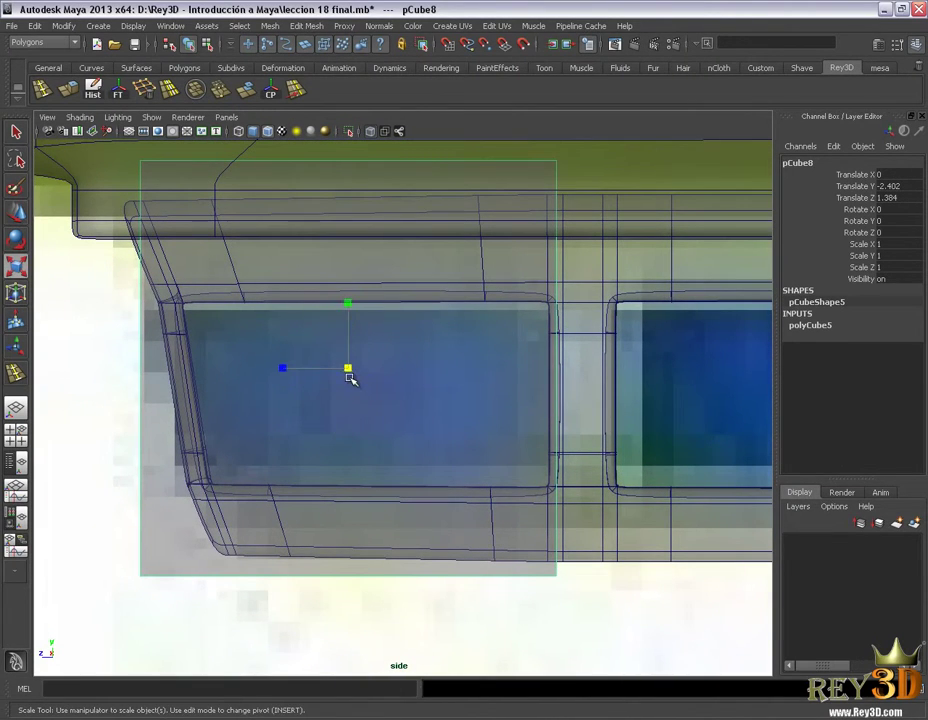
left_click_drag(349, 371, 126, 356)
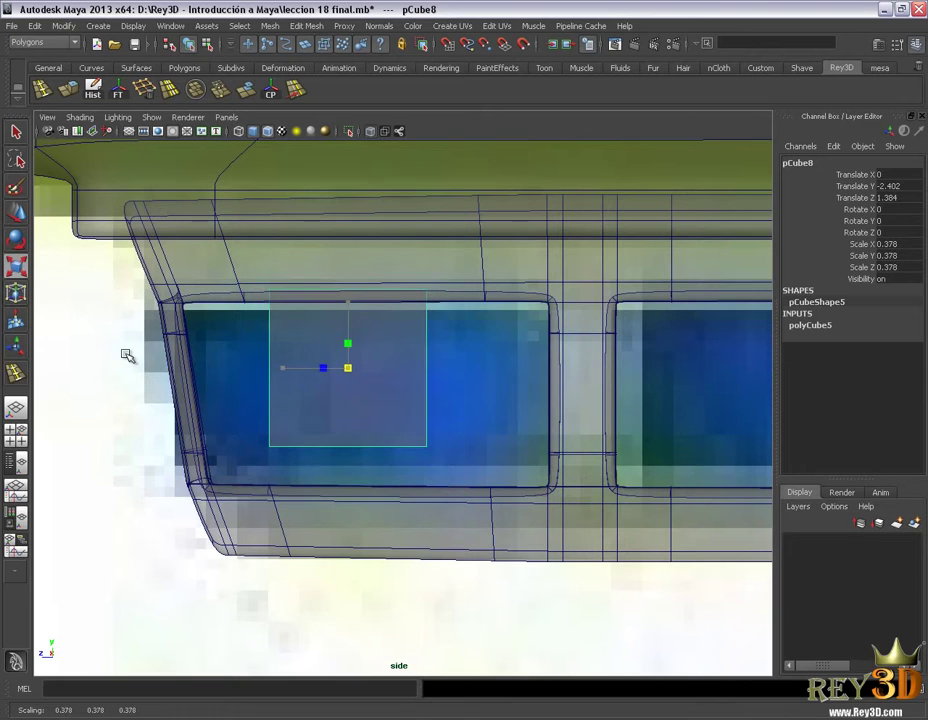
key("w")
scroll(352, 394, "up", 1)
middle_click_drag(352, 394, 317, 393, "alt")
left_click_drag(310, 297, 313, 327)
left_click_drag(263, 375, 306, 374)
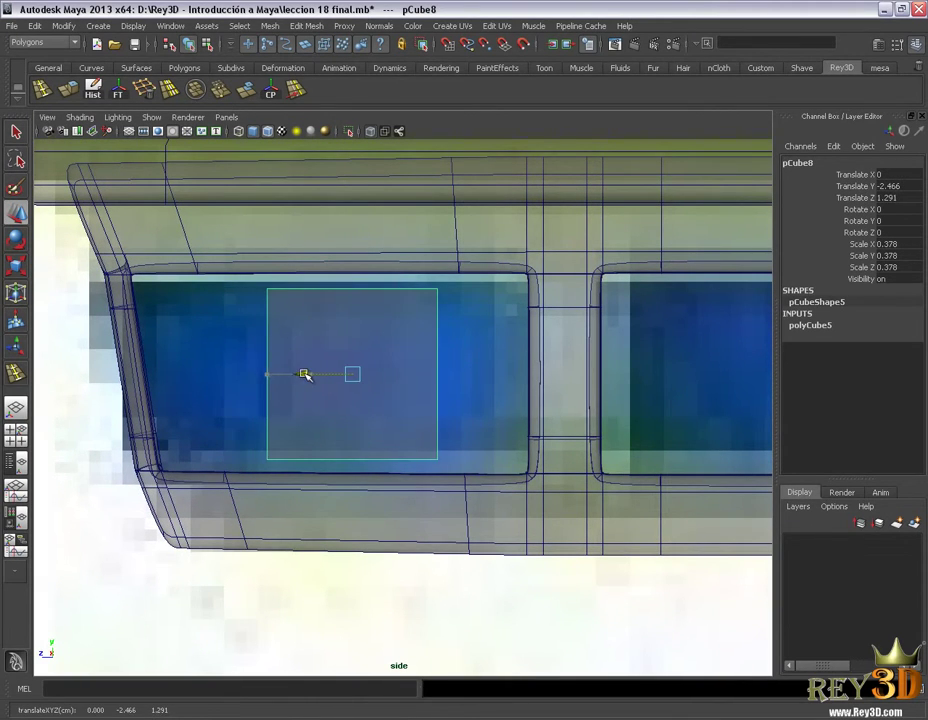
right_click_drag(387, 318, 442, 385)
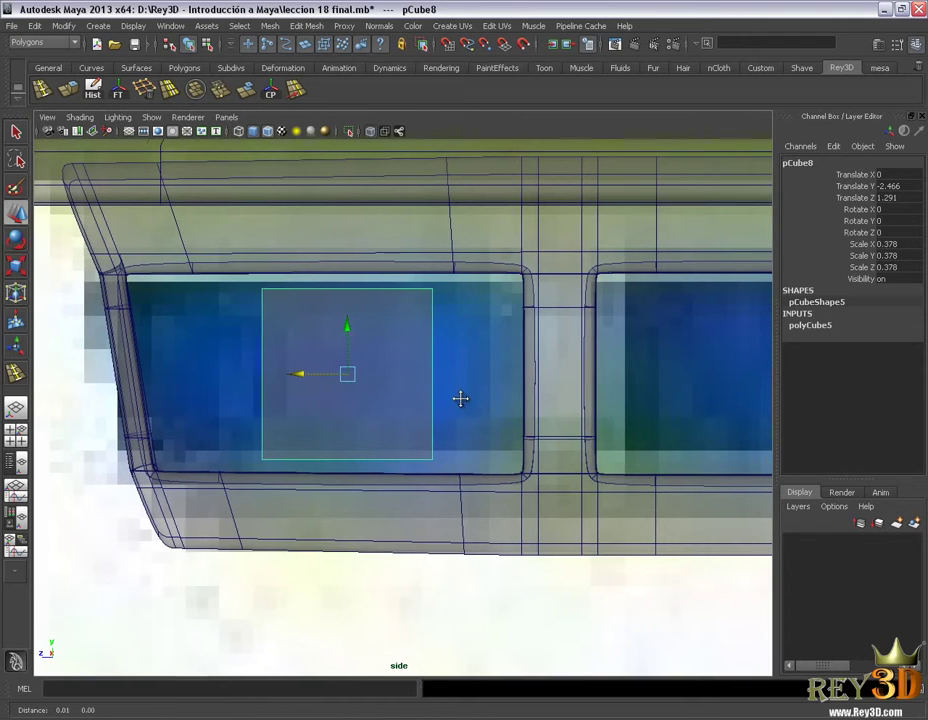
middle_click_drag(460, 397, 497, 402, "alt")
right_click_drag(412, 331, 390, 308)
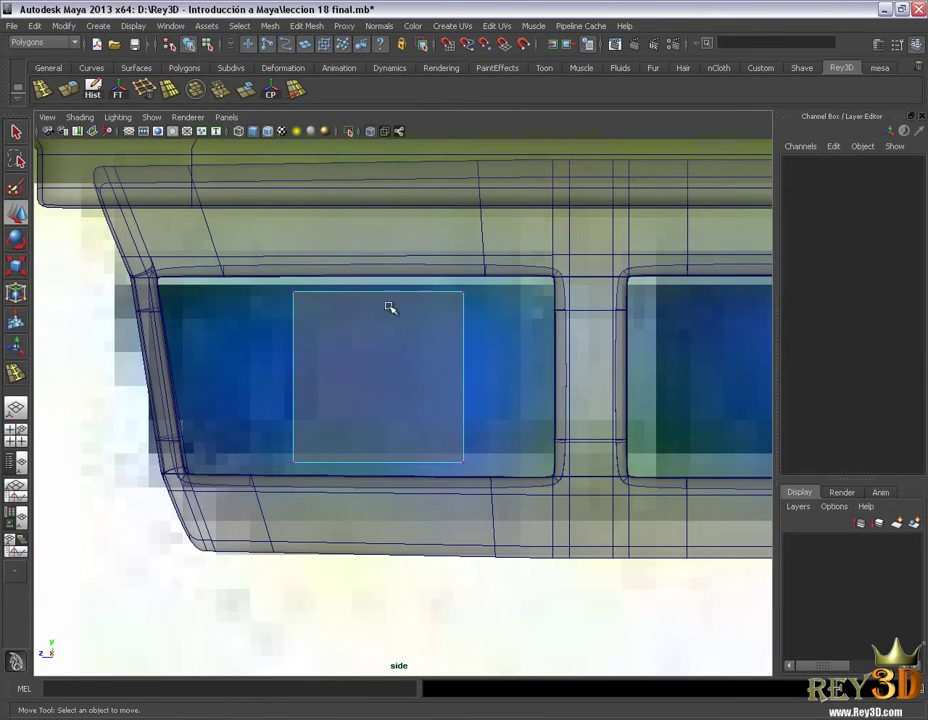
Stretch the cube's right and left vertices out to the window's side edges.
left_click_drag(410, 279, 540, 543)
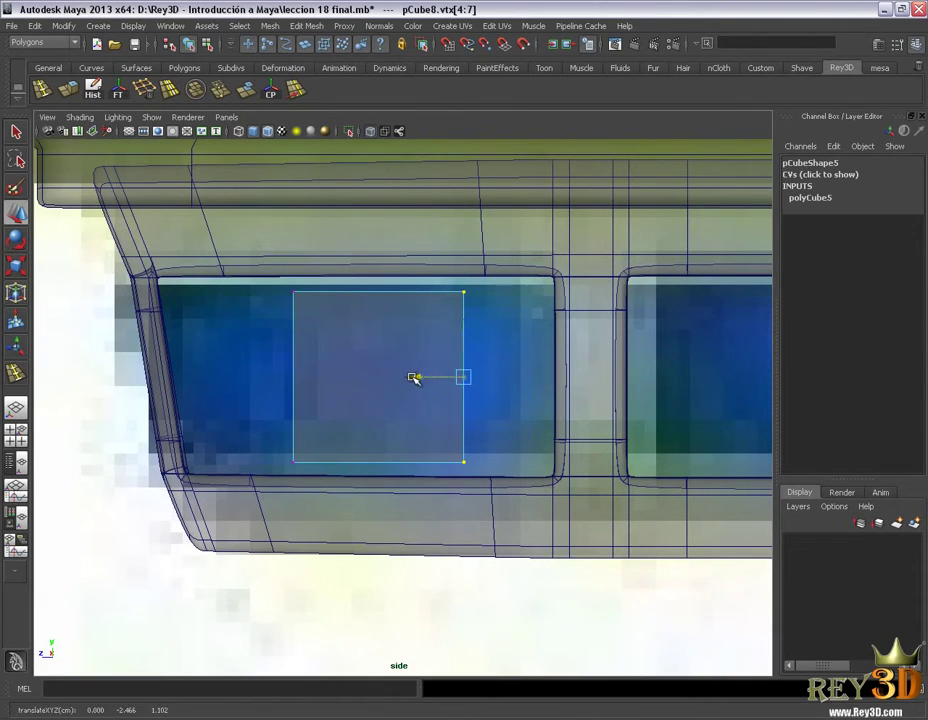
left_click_drag(414, 377, 513, 386)
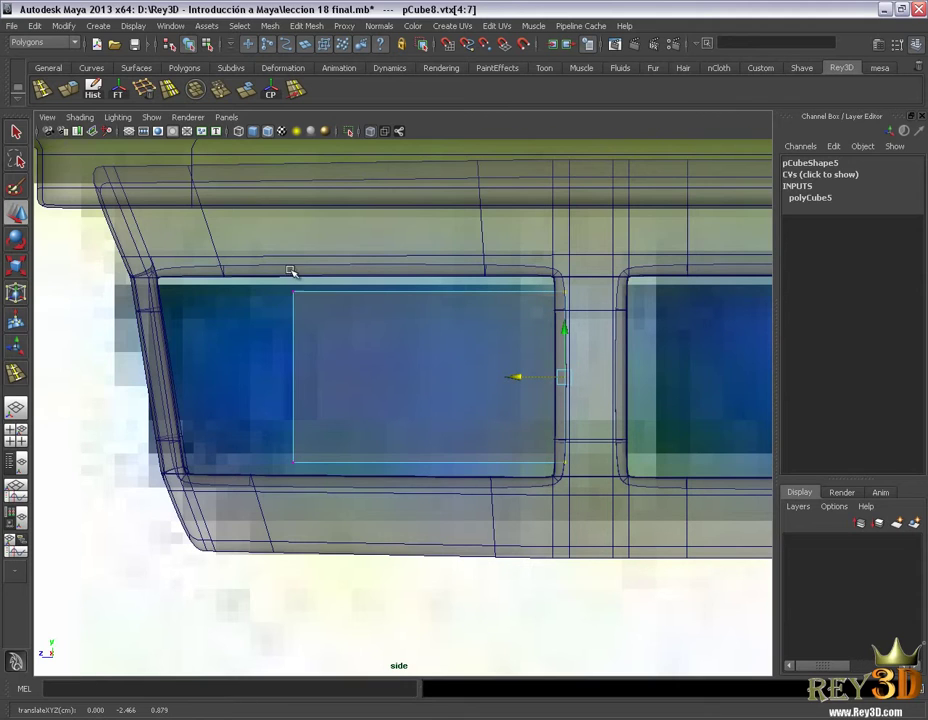
left_click_drag(290, 271, 327, 476)
left_click_drag(243, 378, 128, 376)
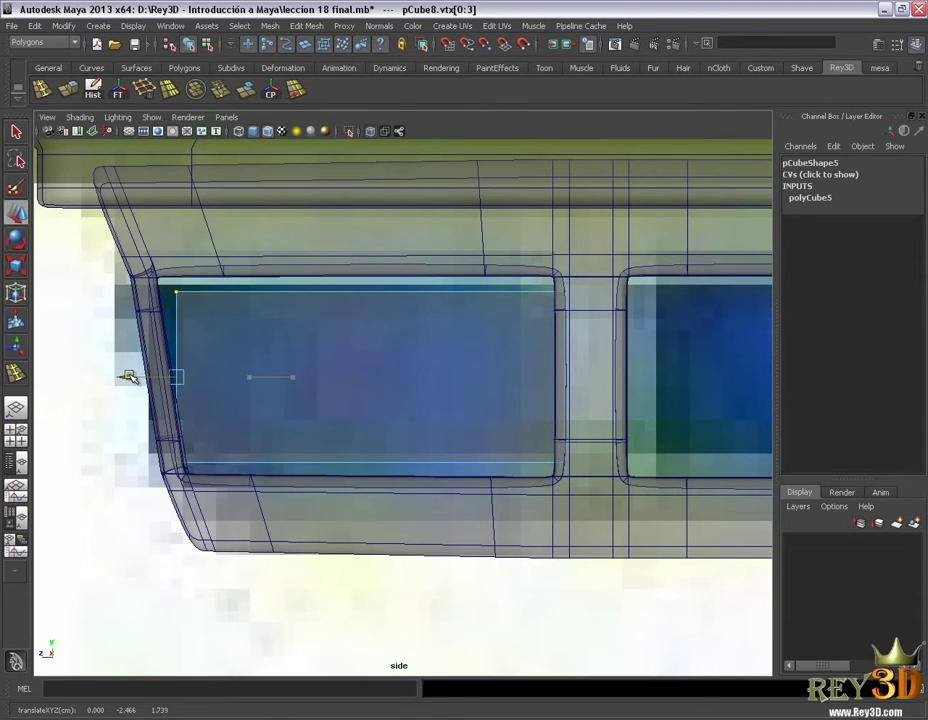
Pull the top and bottom vertices to the window's top and bottom edges.
mouse_move(136, 250)
left_mouse_down()
mouse_move(178, 306)
mouse_move(112, 291)
left_mouse_up()
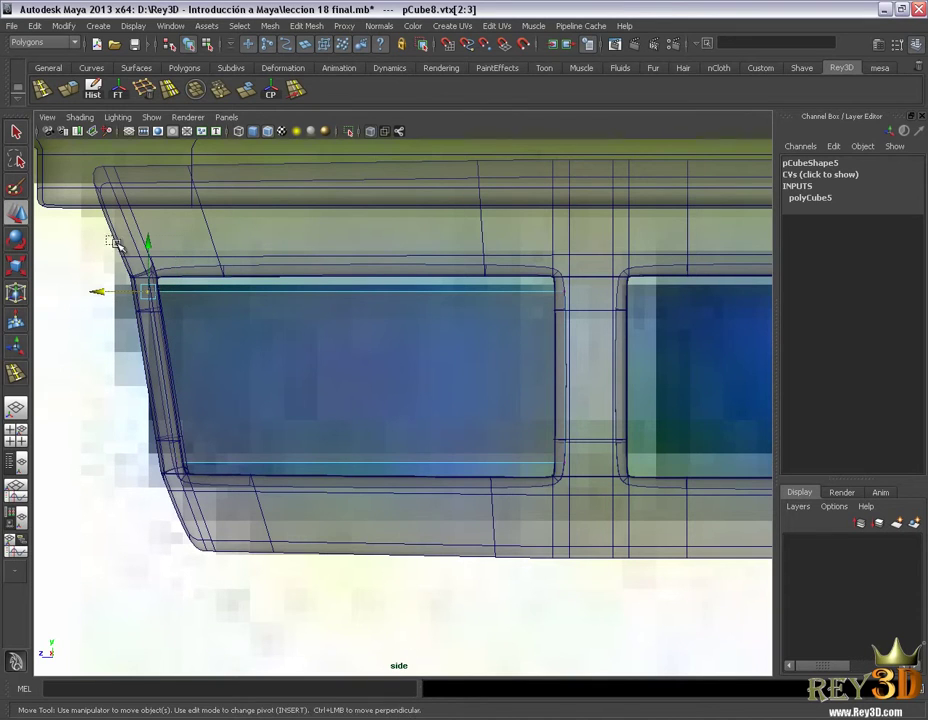
left_click_drag(648, 331, 600, 331)
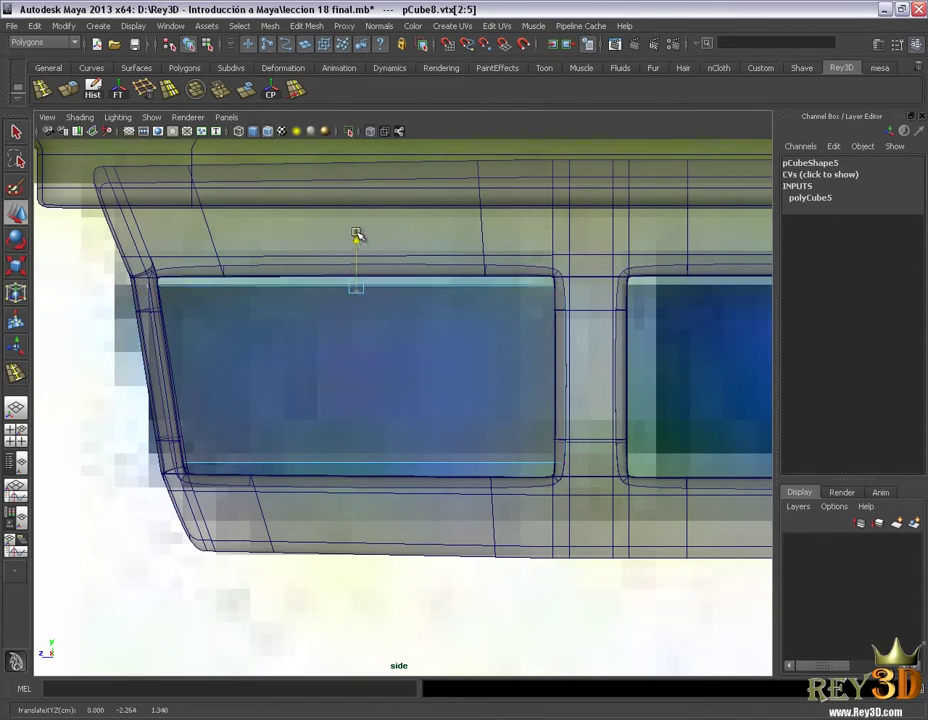
left_click_drag(356, 240, 357, 218)
left_click_drag(138, 430, 564, 516)
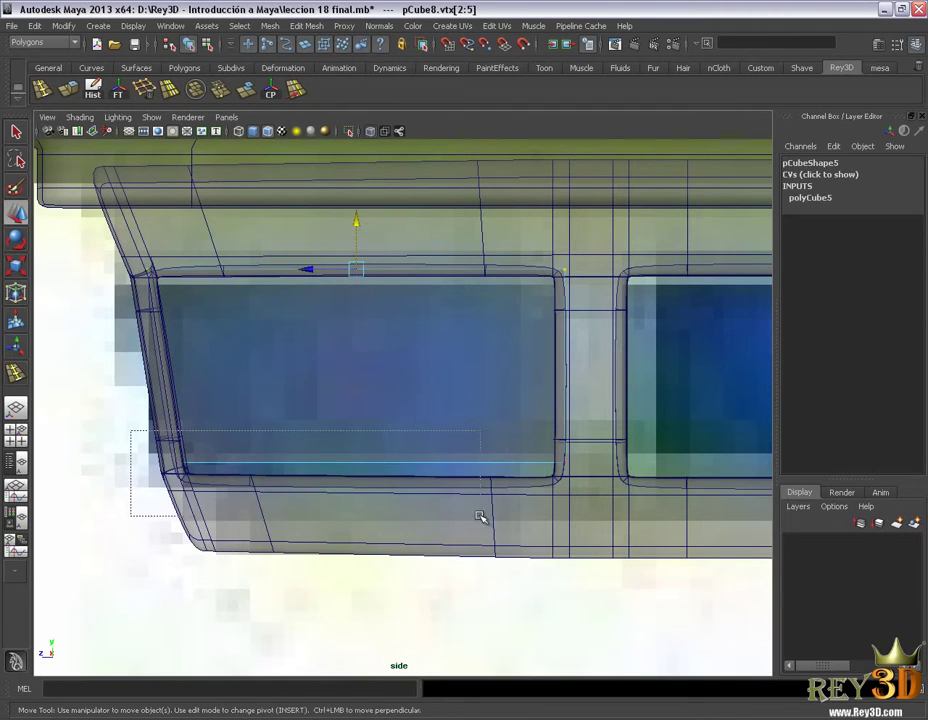
left_click_drag(373, 416, 369, 433)
right_click_drag(390, 393, 452, 375)
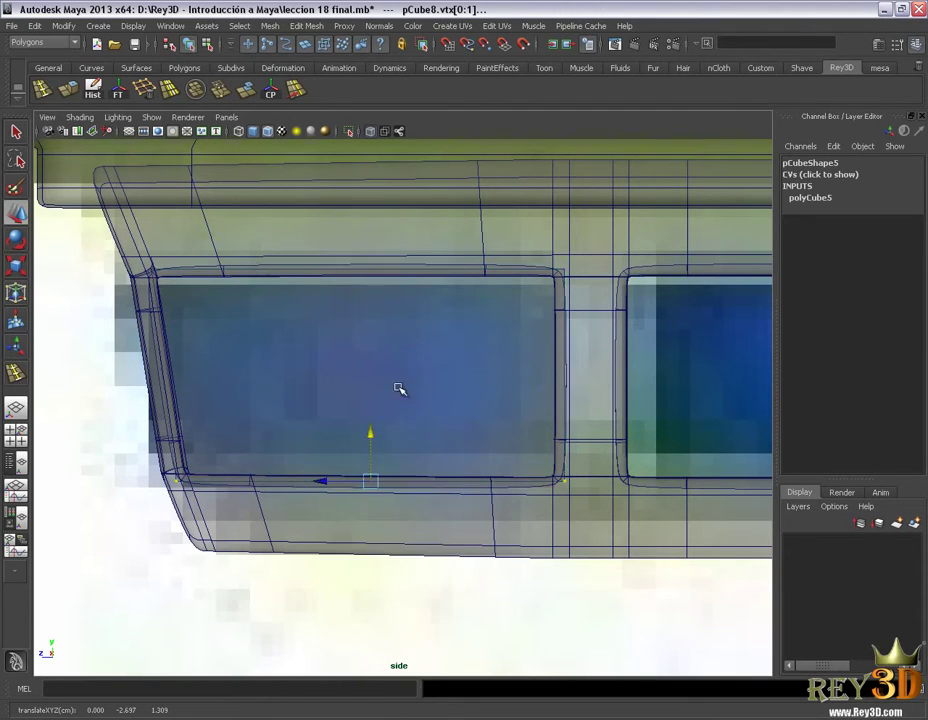
key("space")
key("space")
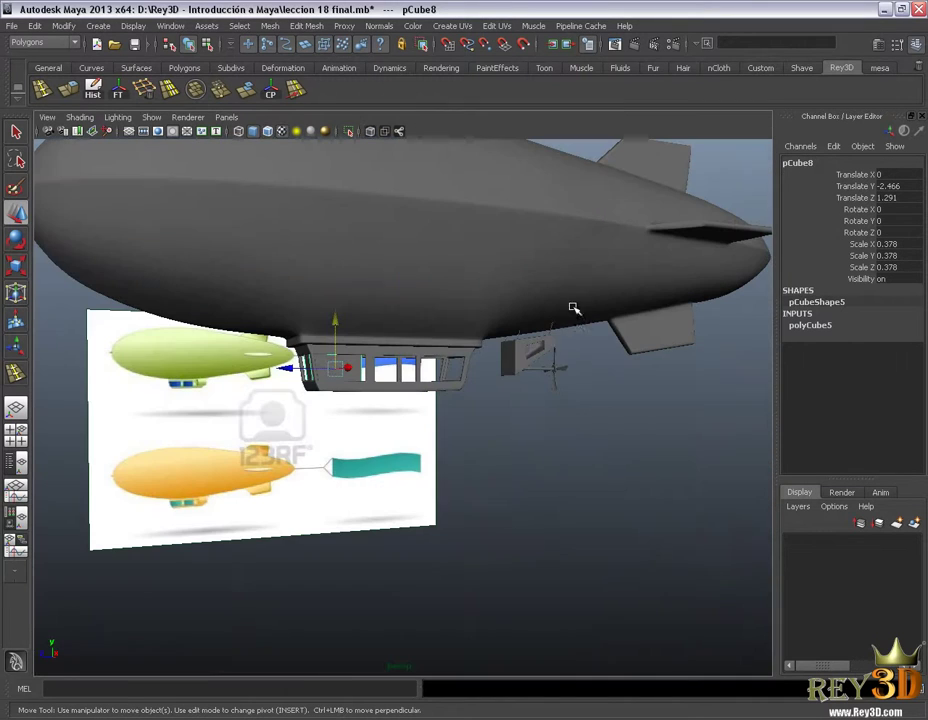
Flatten the cube to Scale X 0.011 and slide it into the front window opening.
key("f")
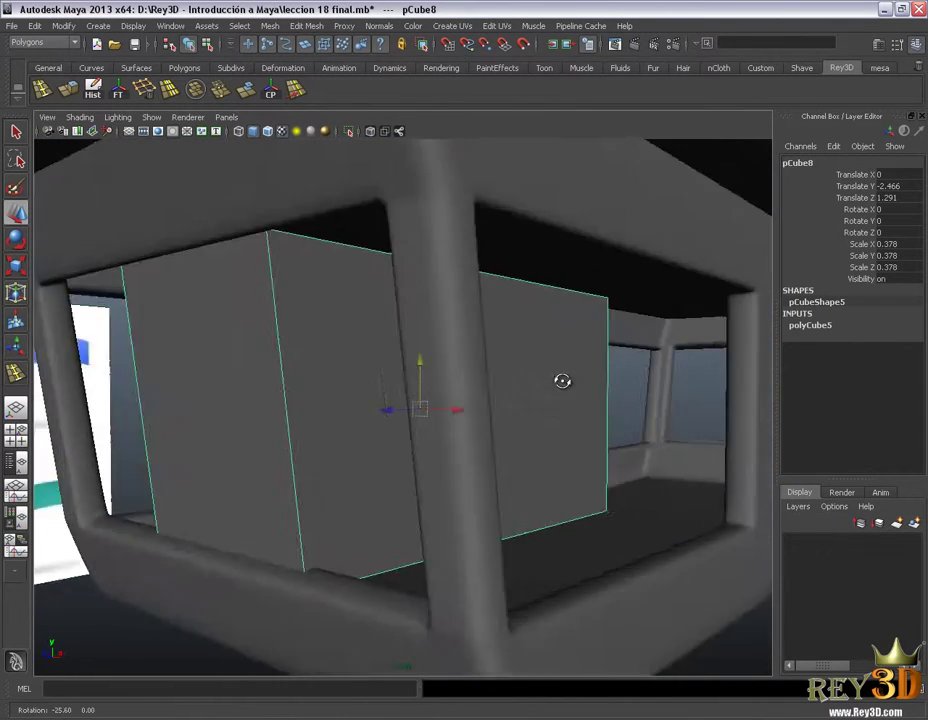
key("r")
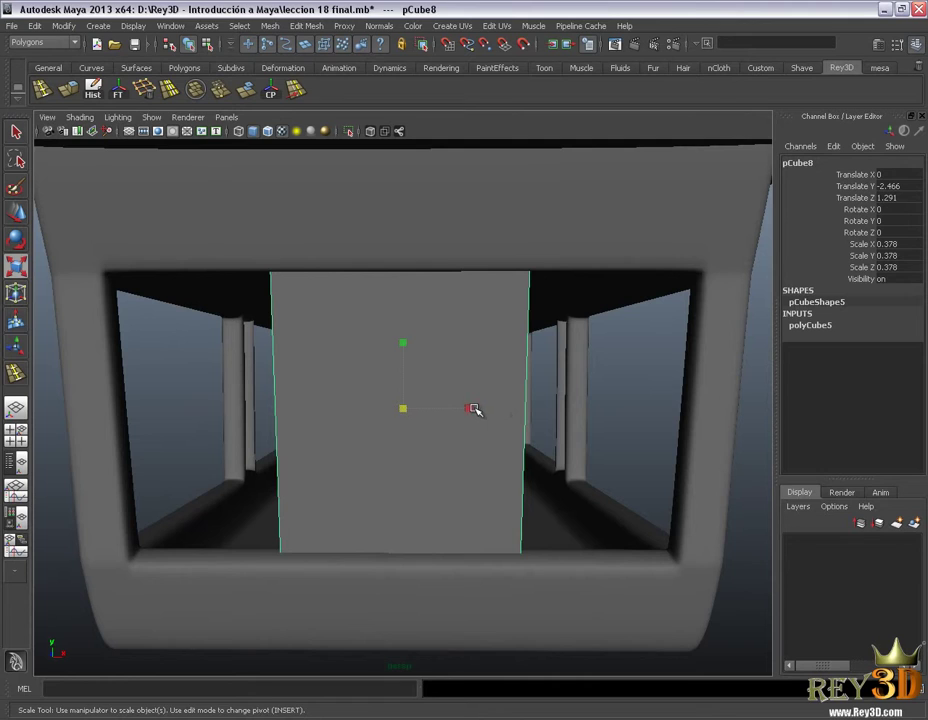
mouse_move(473, 409)
left_mouse_down()
mouse_move(403, 408)
mouse_move(659, 412)
left_mouse_up()
key("w")
middle_click_drag(659, 412, 529, 398, "alt")
Orbit around the gondola to check the pane sits in the window.
mouse_move(529, 398)
left_mouse_down("alt")
mouse_move(433, 399)
mouse_move(431, 428)
mouse_move(512, 422)
mouse_move(553, 387)
mouse_move(381, 418)
mouse_move(632, 427)
mouse_move(580, 432)
mouse_move(600, 445)
mouse_move(497, 375)
mouse_move(499, 358)
mouse_move(489, 358)
left_mouse_up("alt")
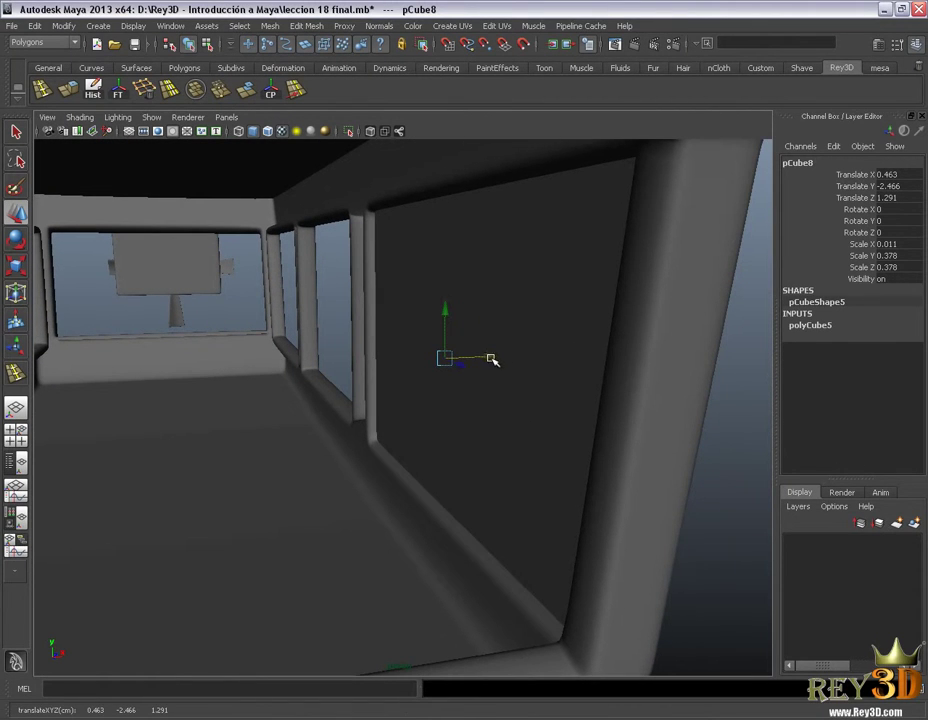
mouse_move(561, 385)
left_mouse_down("alt")
mouse_move(530, 414)
mouse_move(611, 429)
mouse_move(571, 378)
mouse_move(474, 313)
mouse_move(487, 468)
left_mouse_up("alt")
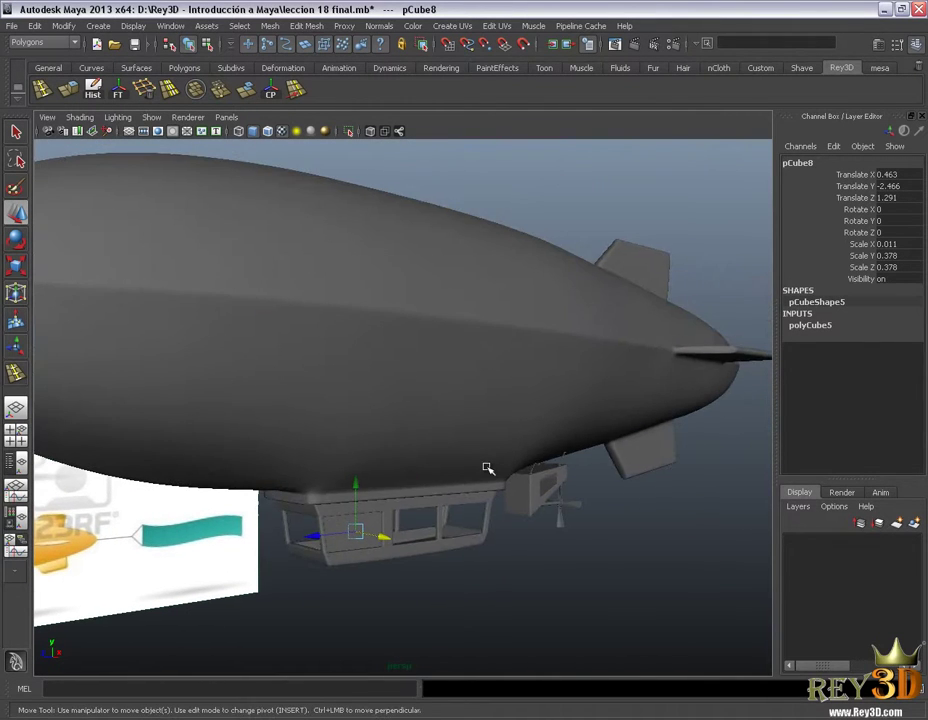
right_click_drag(492, 470, 535, 333, "alt")
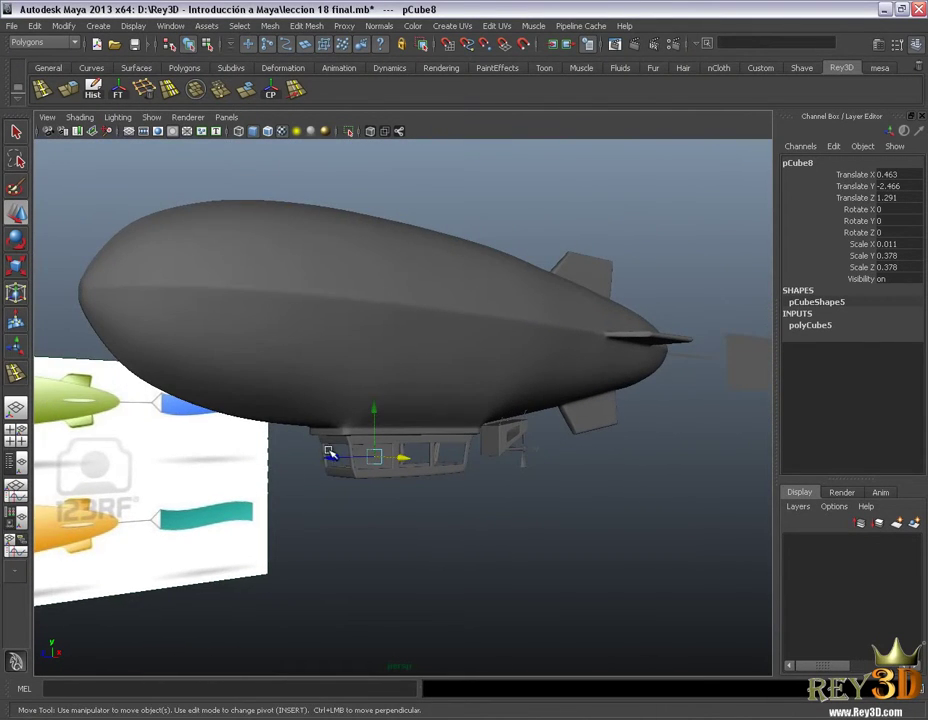
left_click_drag(329, 453, 360, 522, "alt")
mouse_move(360, 522)
right_mouse_down("alt")
mouse_move(464, 420)
mouse_move(590, 553)
mouse_move(509, 503)
mouse_move(533, 396)
right_mouse_up("alt")
mouse_move(416, 510)
left_mouse_down("alt")
mouse_move(491, 528)
mouse_move(518, 507)
mouse_move(584, 511)
mouse_move(594, 499)
mouse_move(491, 497)
mouse_move(499, 513)
mouse_move(490, 473)
mouse_move(459, 451)
left_mouse_up("alt")
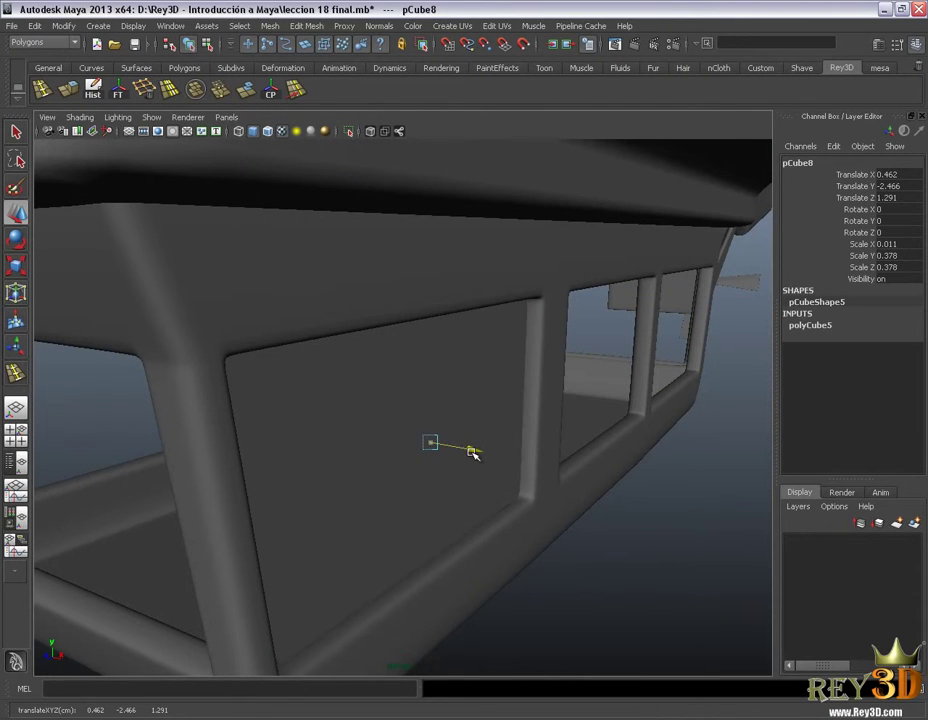
mouse_move(494, 567)
left_mouse_down("alt")
mouse_move(445, 441)
mouse_move(342, 443)
mouse_move(416, 459)
mouse_move(380, 424)
mouse_move(611, 452)
mouse_move(483, 441)
mouse_move(507, 454)
mouse_move(580, 447)
mouse_move(547, 418)
mouse_move(555, 423)
mouse_move(543, 423)
mouse_move(556, 455)
mouse_move(549, 452)
mouse_move(572, 431)
mouse_move(566, 445)
mouse_move(523, 425)
mouse_move(574, 462)
mouse_move(599, 437)
mouse_move(590, 441)
left_mouse_up("alt")
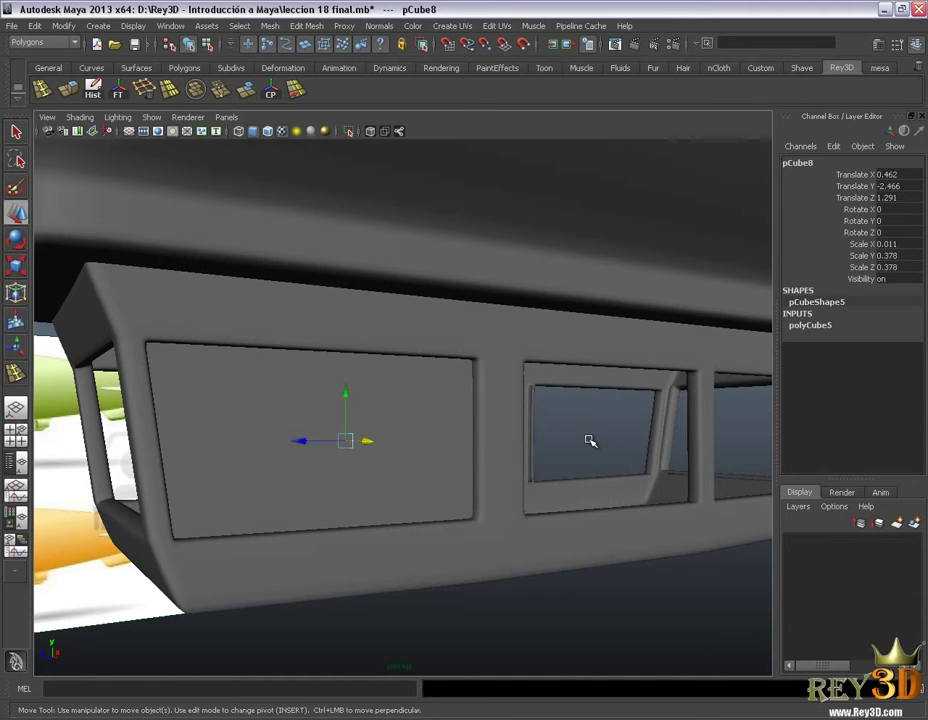
mouse_move(590, 441)
left_mouse_down("alt")
mouse_move(480, 408)
mouse_move(534, 406)
mouse_move(499, 429)
mouse_move(512, 433)
mouse_move(483, 435)
mouse_move(576, 465)
mouse_move(590, 418)
mouse_move(555, 420)
mouse_move(584, 408)
mouse_move(559, 409)
mouse_move(553, 435)
left_mouse_up("alt")
Assign a new Blinn material, blinn1, to the pCube8 window pane.
right_click(440, 402)
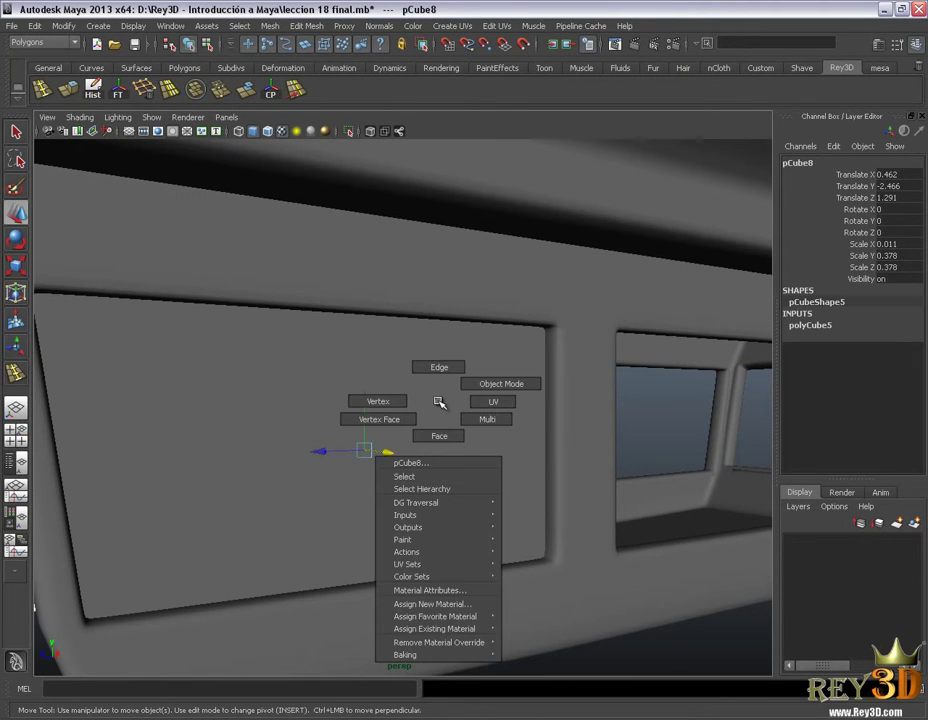
left_click(459, 606)
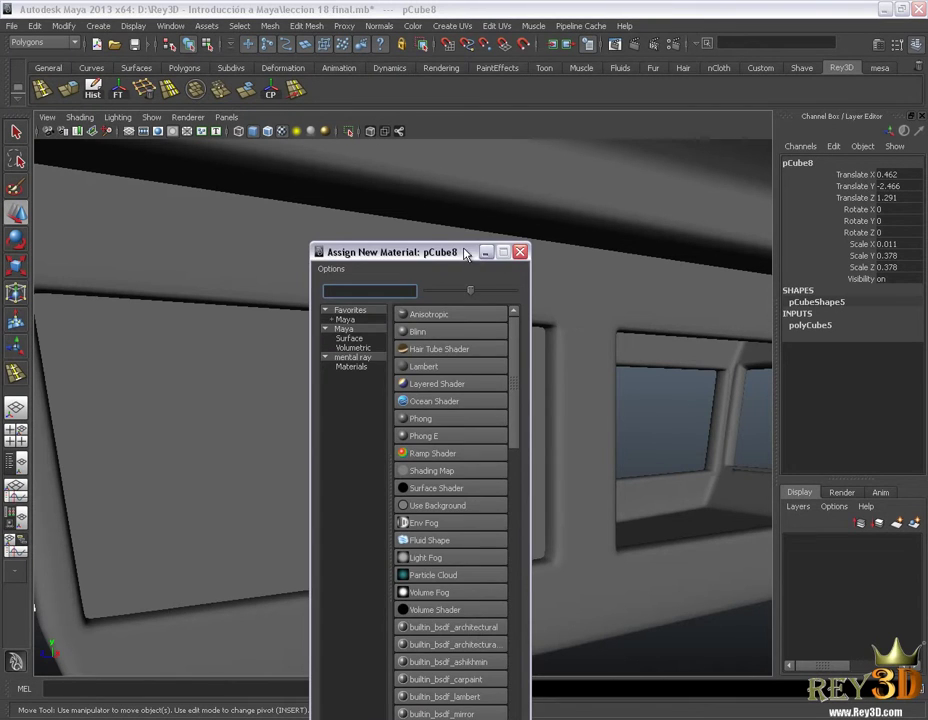
mouse_move(465, 256)
left_mouse_down()
mouse_move(491, 130)
mouse_move(462, 33)
mouse_move(458, 68)
left_mouse_up()
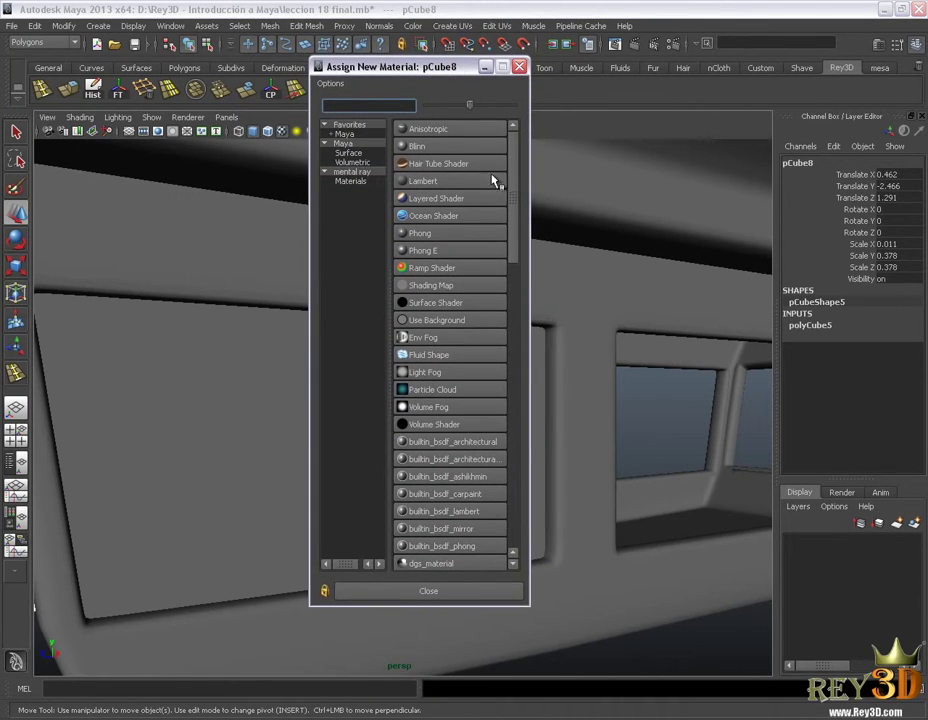
mouse_move(516, 184)
left_mouse_down()
mouse_move(516, 197)
mouse_move(518, 163)
left_mouse_up()
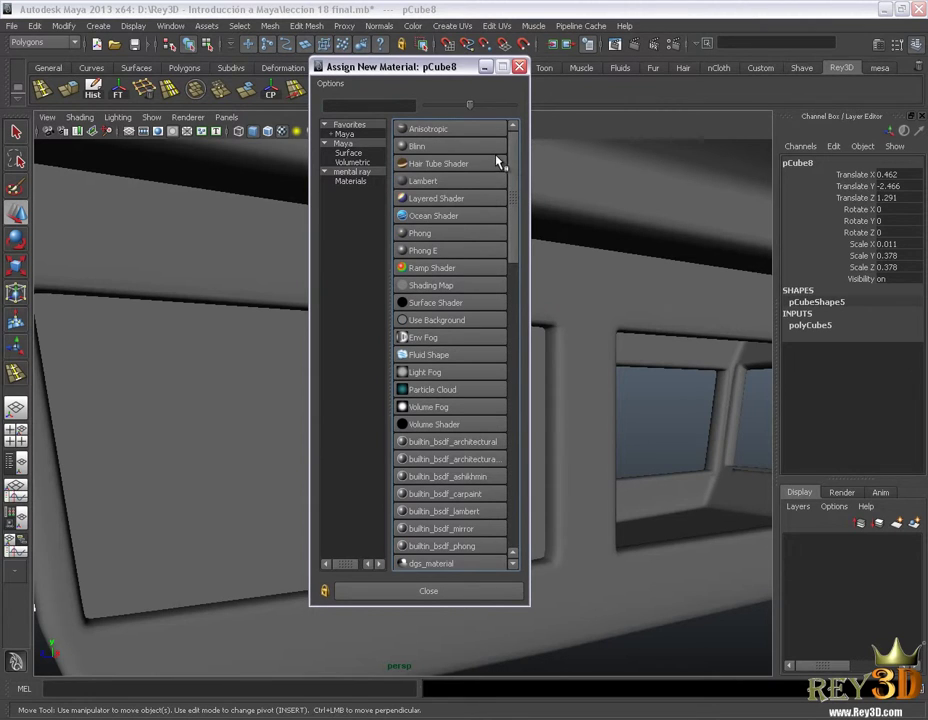
left_click(481, 152)
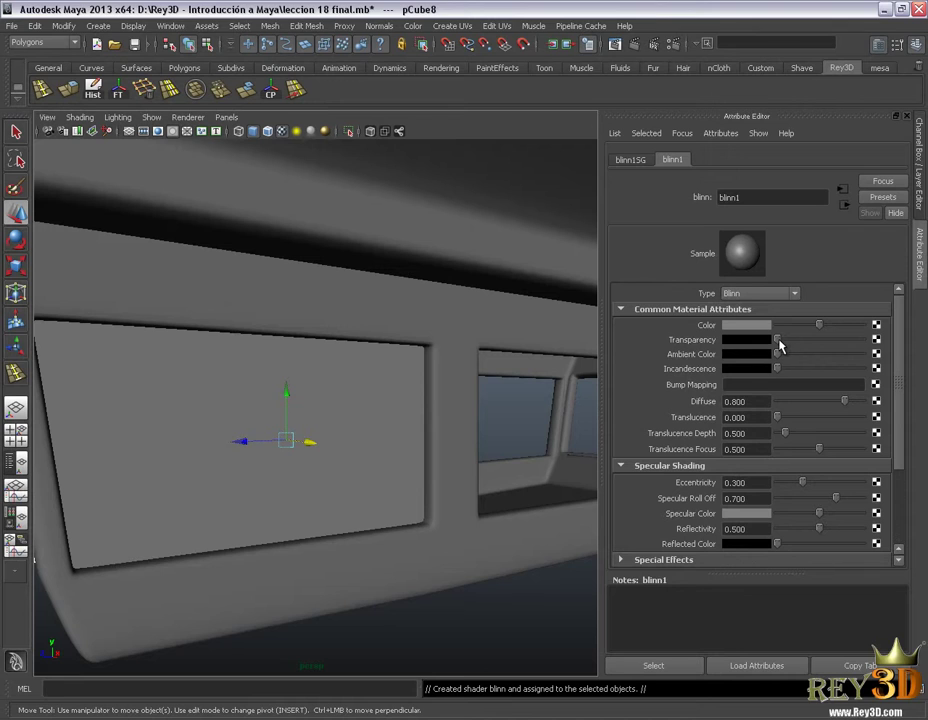
Raise blinn1's Transparency to mid grey and view the cabin from below.
mouse_move(792, 346)
left_mouse_down()
mouse_move(849, 344)
mouse_move(783, 347)
mouse_move(823, 347)
left_mouse_up()
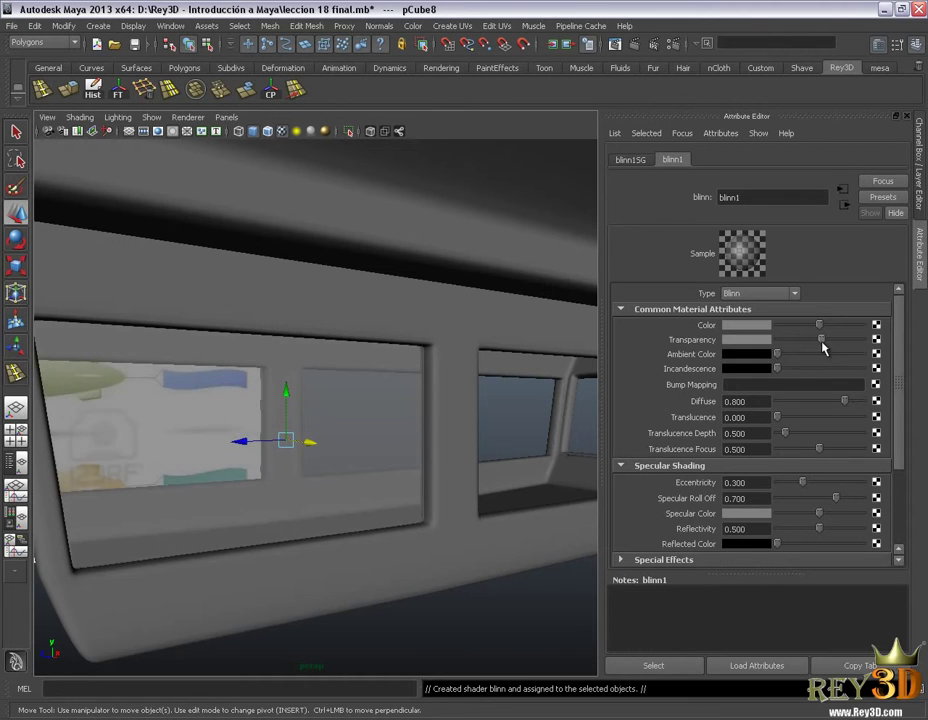
mouse_move(322, 494)
left_mouse_down("alt")
mouse_move(325, 422)
mouse_move(393, 430)
mouse_move(300, 432)
mouse_move(365, 434)
left_mouse_up("alt")
scroll(365, 434, "up", 3)
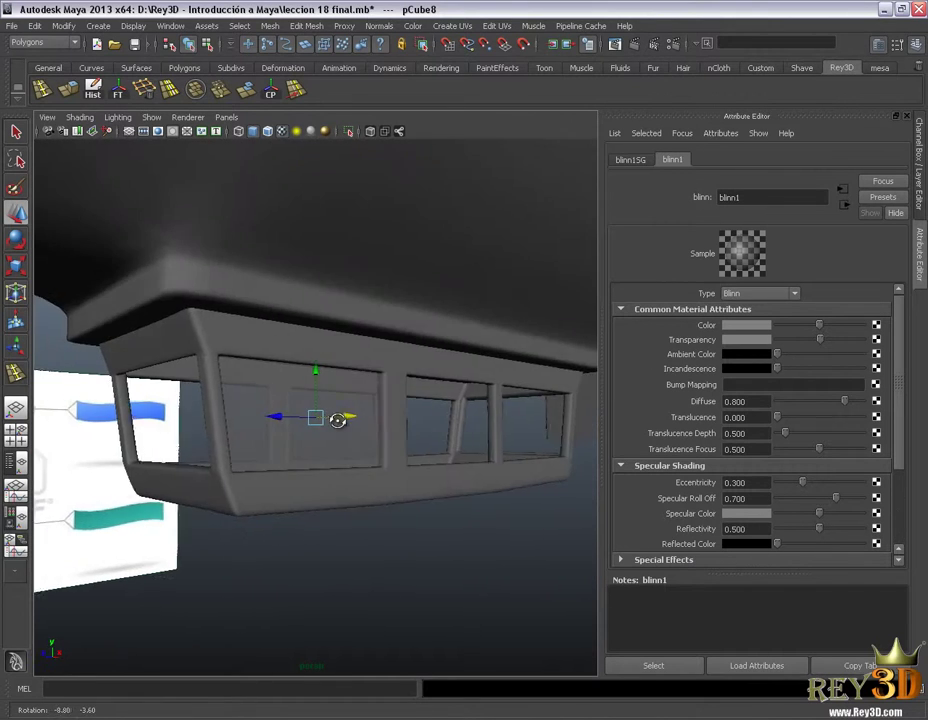
scroll(377, 459, "up", 2)
scroll(377, 459, "up", 2)
Reselect the glass pane and bring back its channel values.
left_click(483, 643)
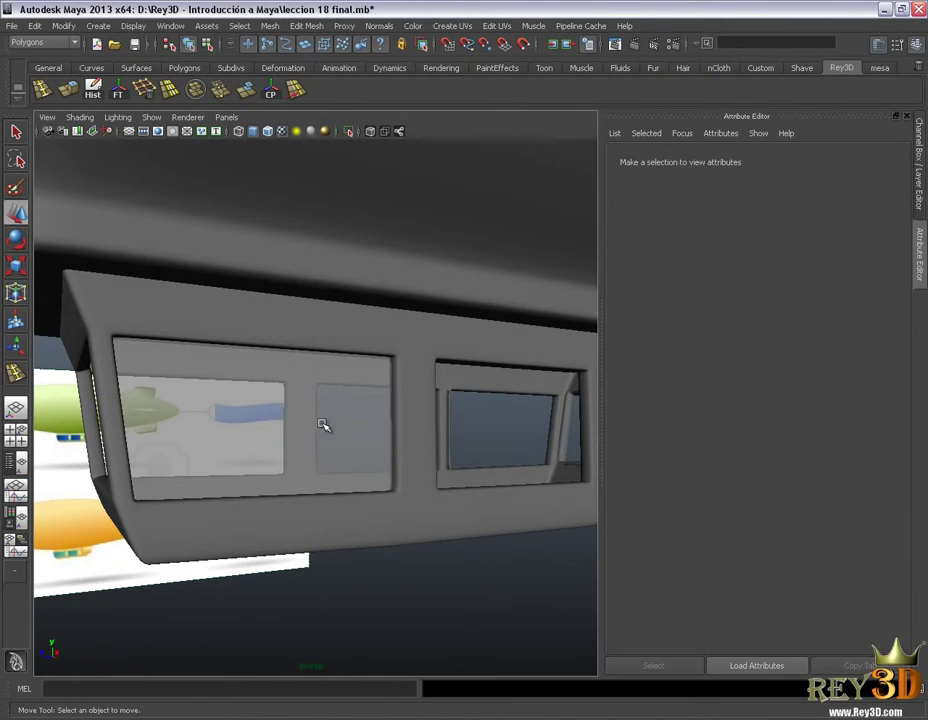
left_click(325, 427)
left_click(878, 46)
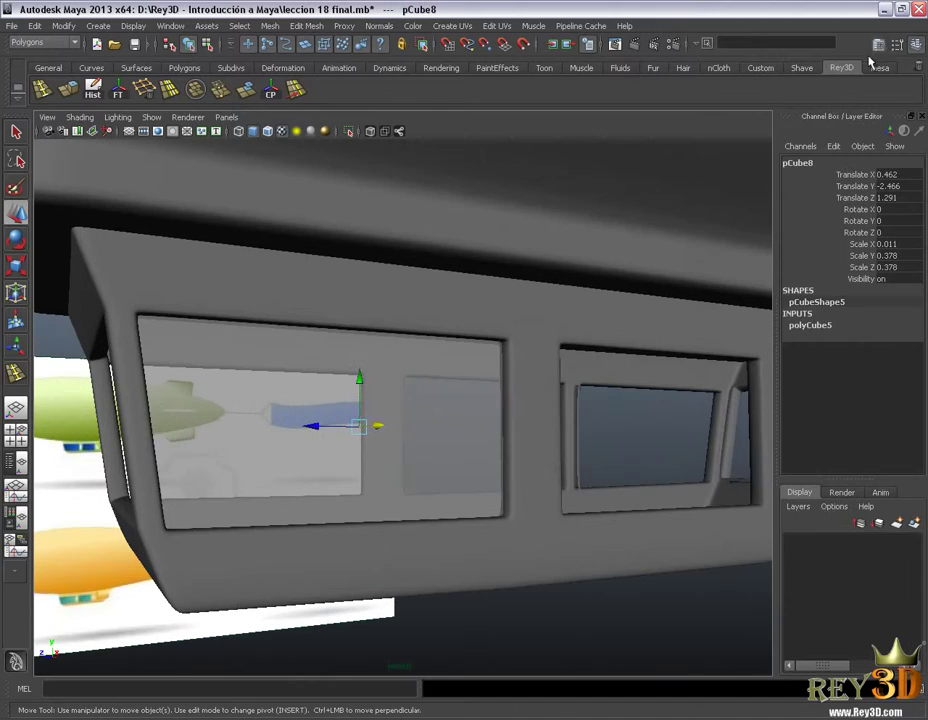
mouse_move(533, 527)
left_mouse_down("alt")
mouse_move(483, 439)
mouse_move(547, 484)
mouse_move(527, 484)
left_mouse_up("alt")
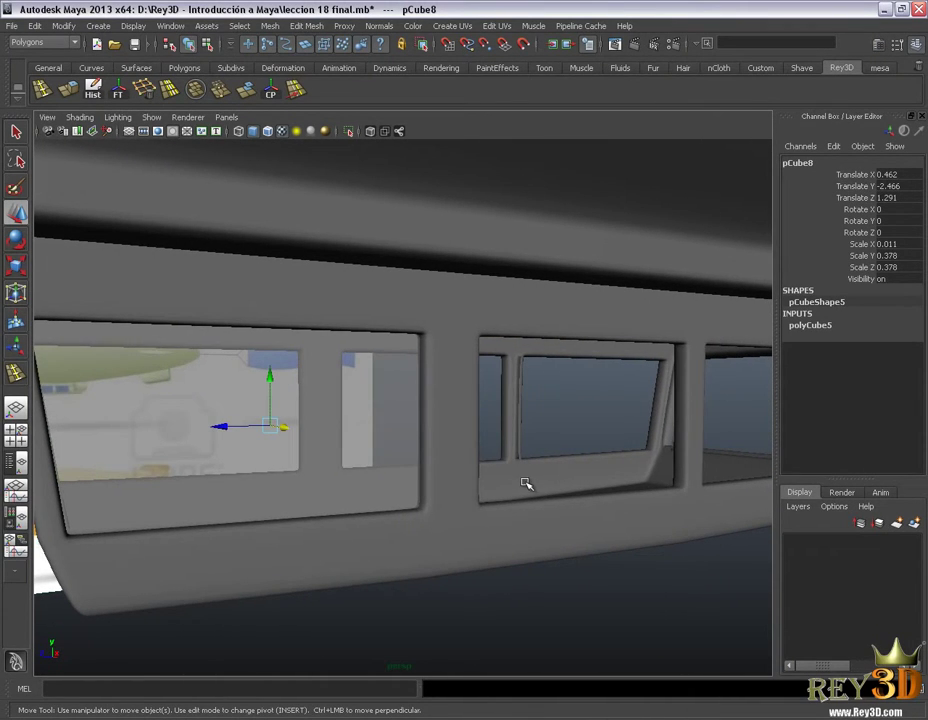
Duplicate the pane as pCube9 and slide it to Translate Z 0.383 in the second window.
key("ctrl+d")
left_click_drag(215, 431, 550, 438)
key("space")
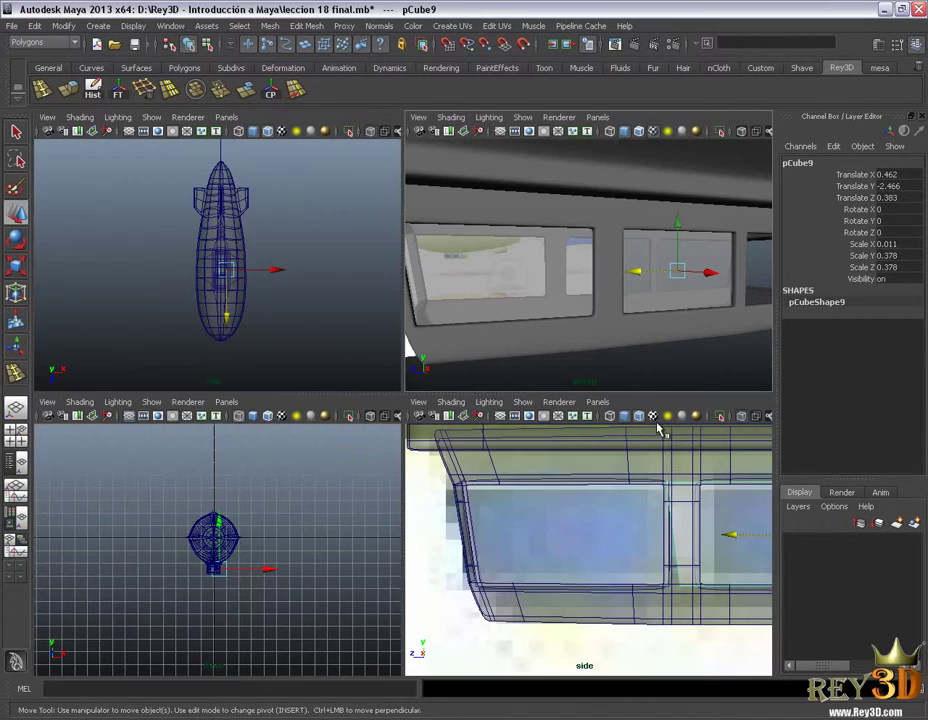
key("space")
mouse_move(659, 517)
middle_mouse_down("alt")
mouse_move(457, 530)
mouse_move(379, 492)
mouse_move(472, 488)
middle_mouse_up("alt")
Move pCube9's vertices to fit the second window and straighten its slanted edge.
mouse_move(457, 358)
right_mouse_down()
mouse_move(415, 360)
mouse_move(433, 451)
right_mouse_up()
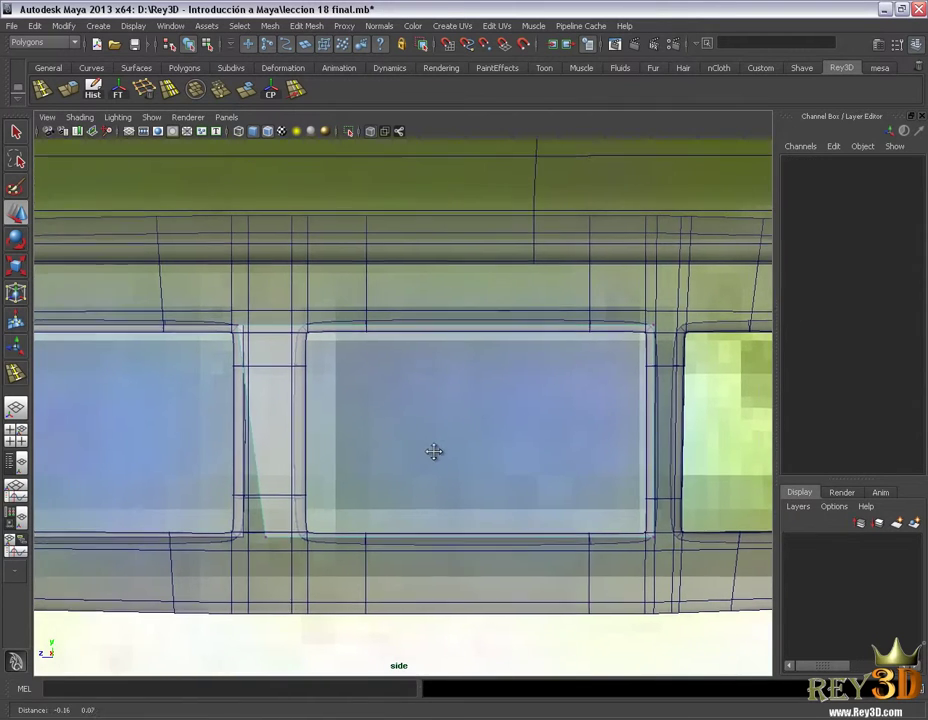
middle_click_drag(433, 451, 203, 287, "alt")
left_click_drag(338, 585, 193, 326)
middle_click_drag(166, 314, 245, 290)
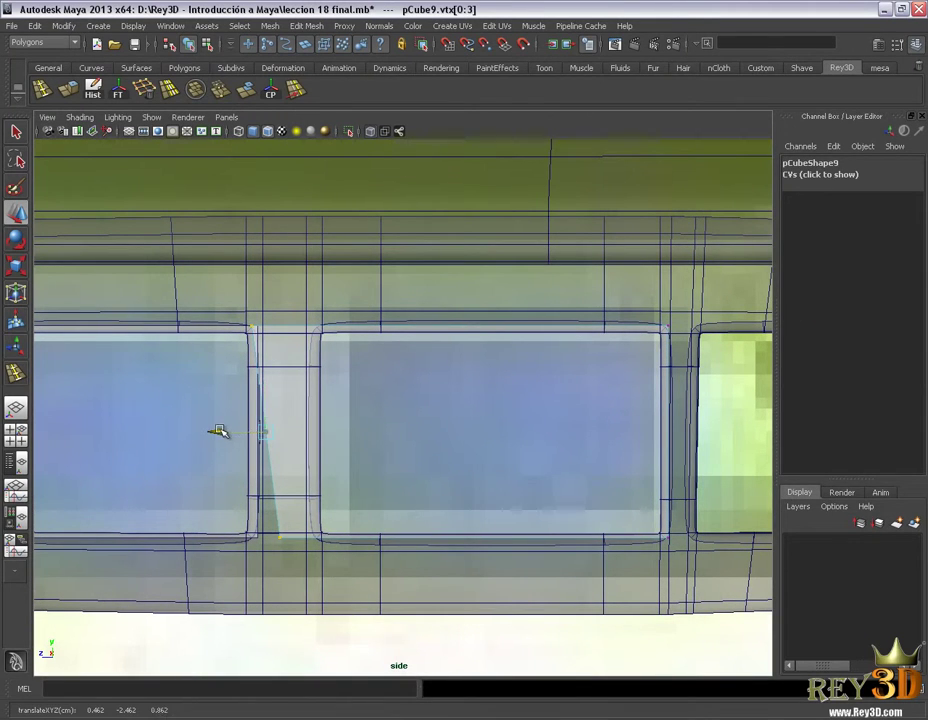
left_click_drag(245, 290, 270, 335)
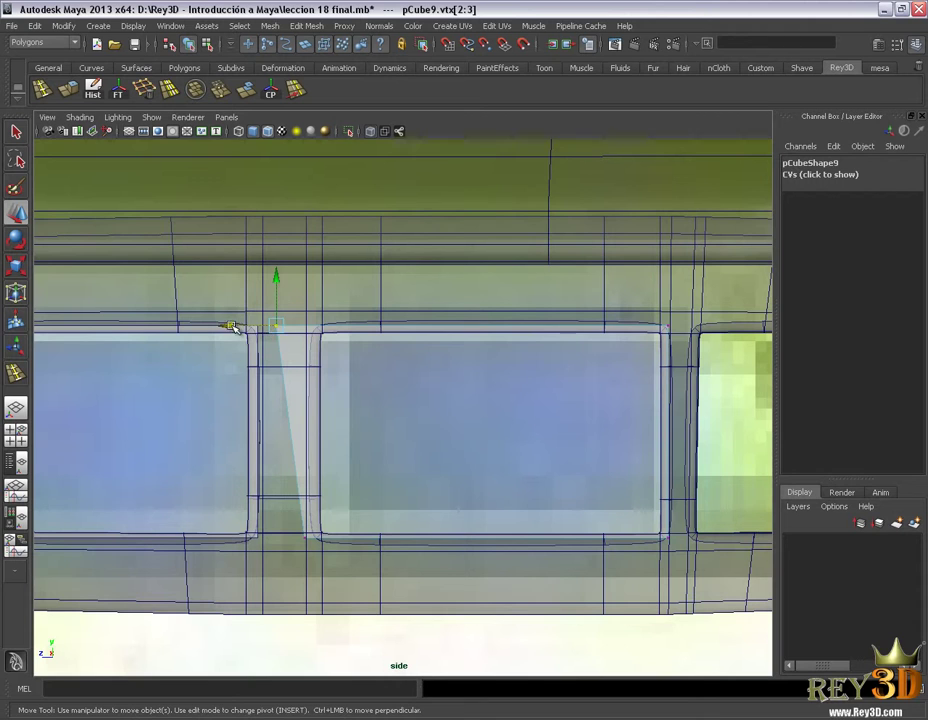
middle_click_drag(232, 327, 262, 333)
mouse_move(430, 403)
middle_mouse_down("alt")
mouse_move(468, 429)
mouse_move(445, 404)
middle_mouse_up("alt")
right_click(440, 402)
left_click(466, 396)
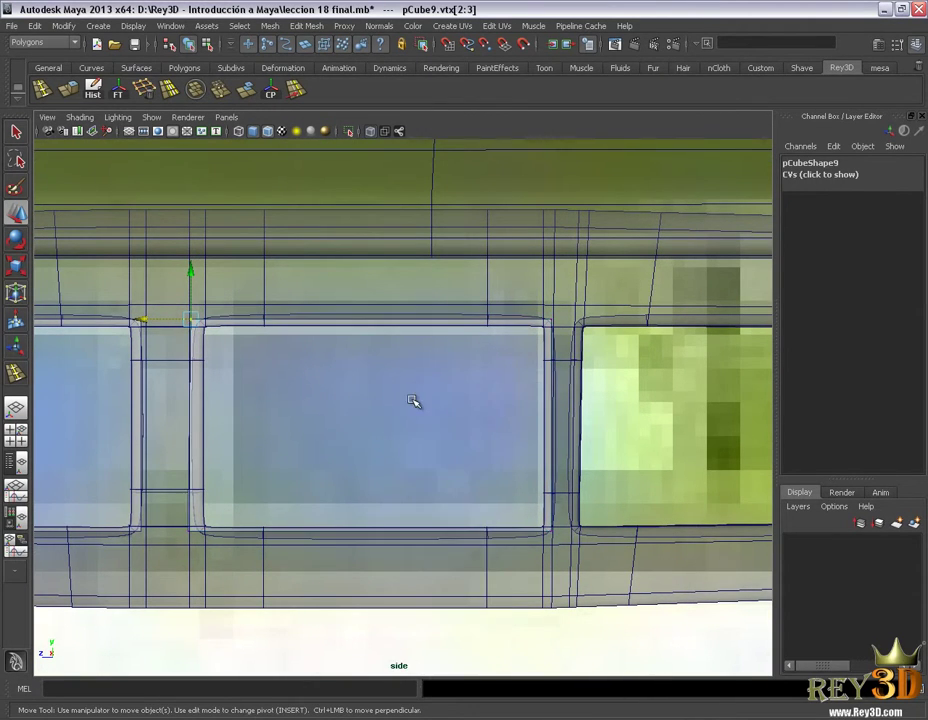
scroll(420, 440, "down", 3)
scroll(473, 477, "up", 3)
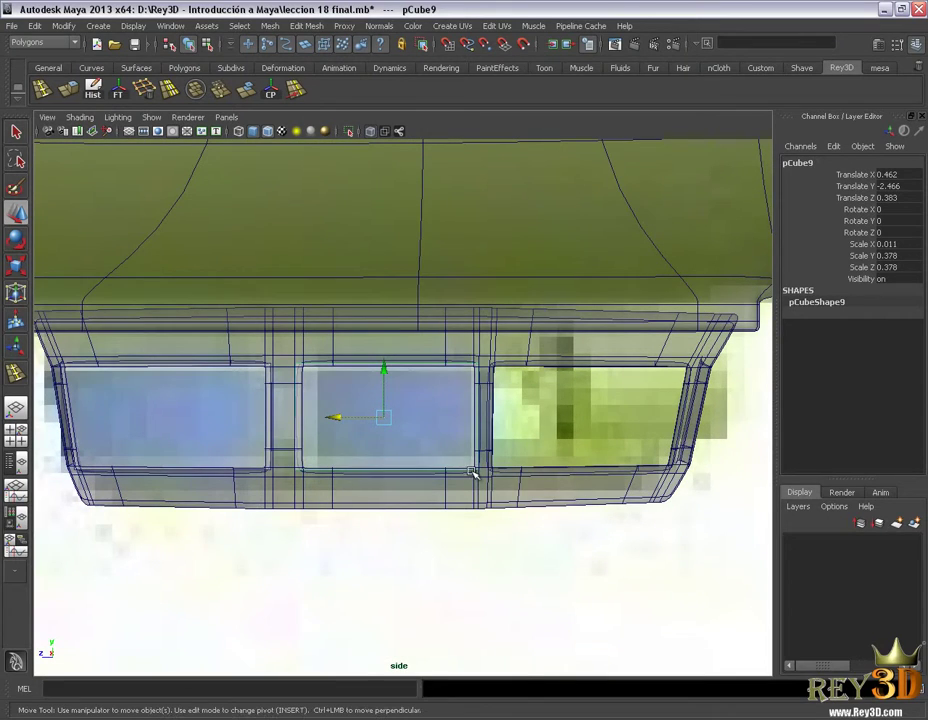
Duplicate the second pane as pCube10 and move it into the slanted end window.
key("ctrl+d")
left_click_drag(337, 418, 534, 418)
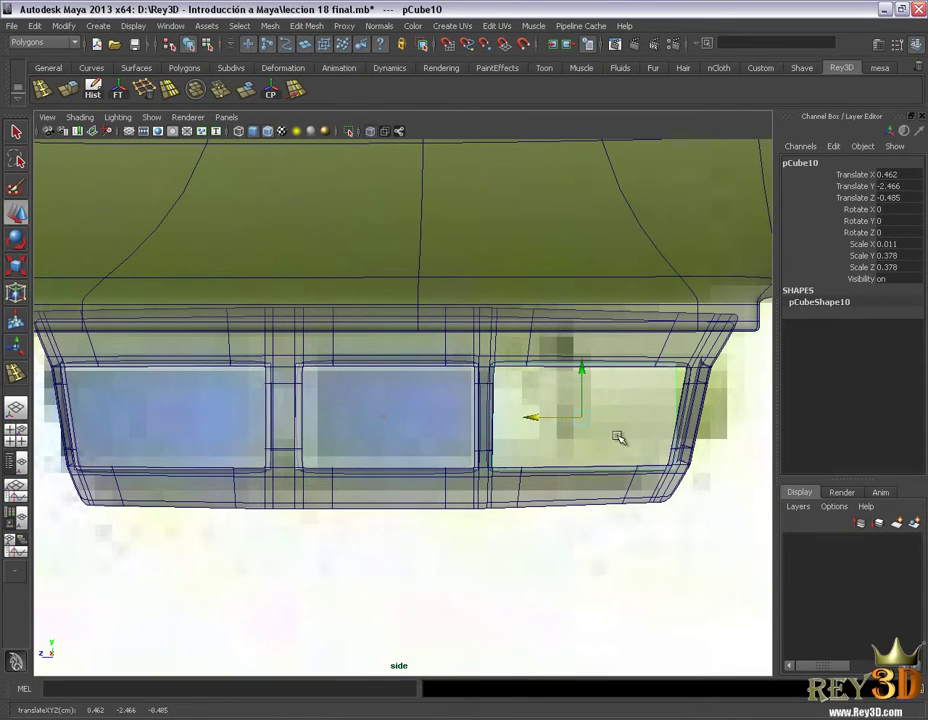
middle_click_drag(617, 439, 472, 435, "alt")
scroll(524, 478, "up", 2)
scroll(442, 459, "up", 2)
scroll(493, 491, "up", 2)
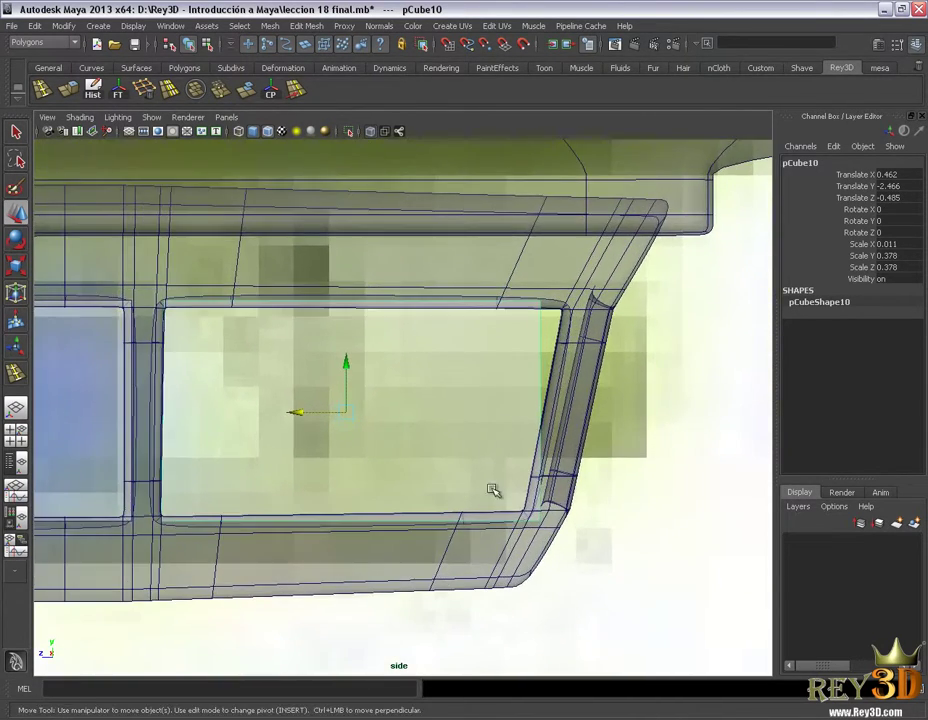
Fit pCube10's four corner vertices onto the end window's slanted frame.
right_click_drag(474, 404, 475, 310)
left_click_drag(556, 288, 519, 313)
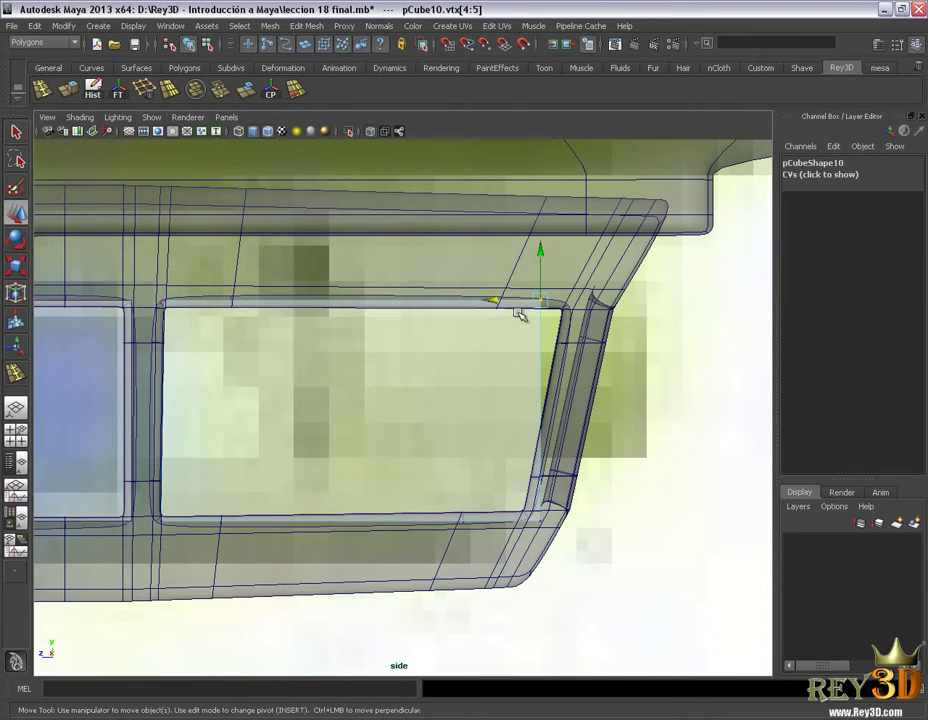
middle_click_drag(493, 300, 528, 313)
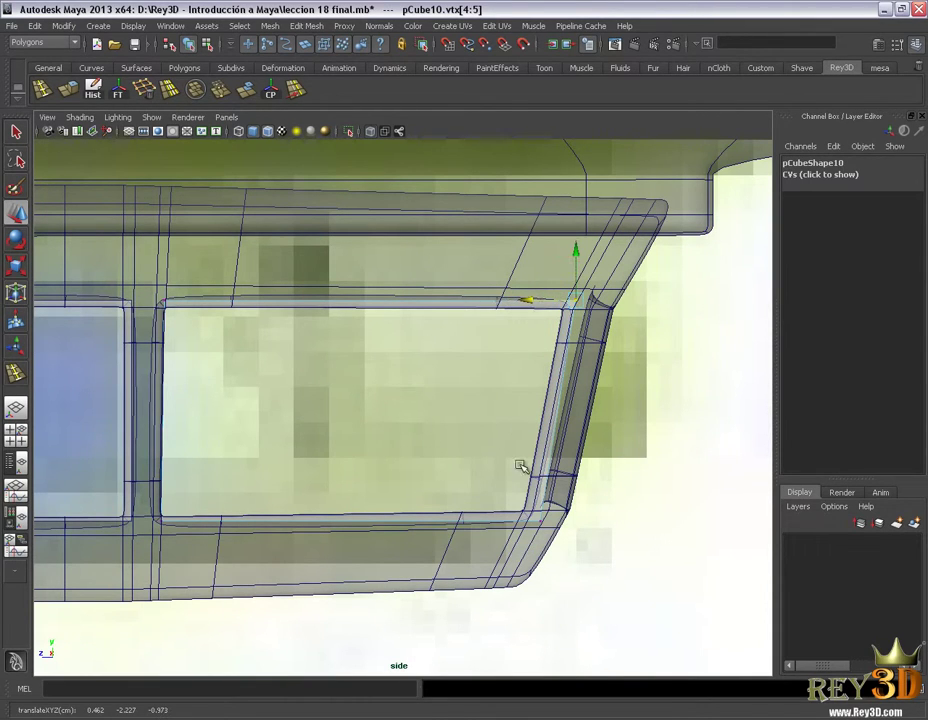
left_click_drag(493, 495, 559, 551)
middle_click_drag(491, 523, 490, 522)
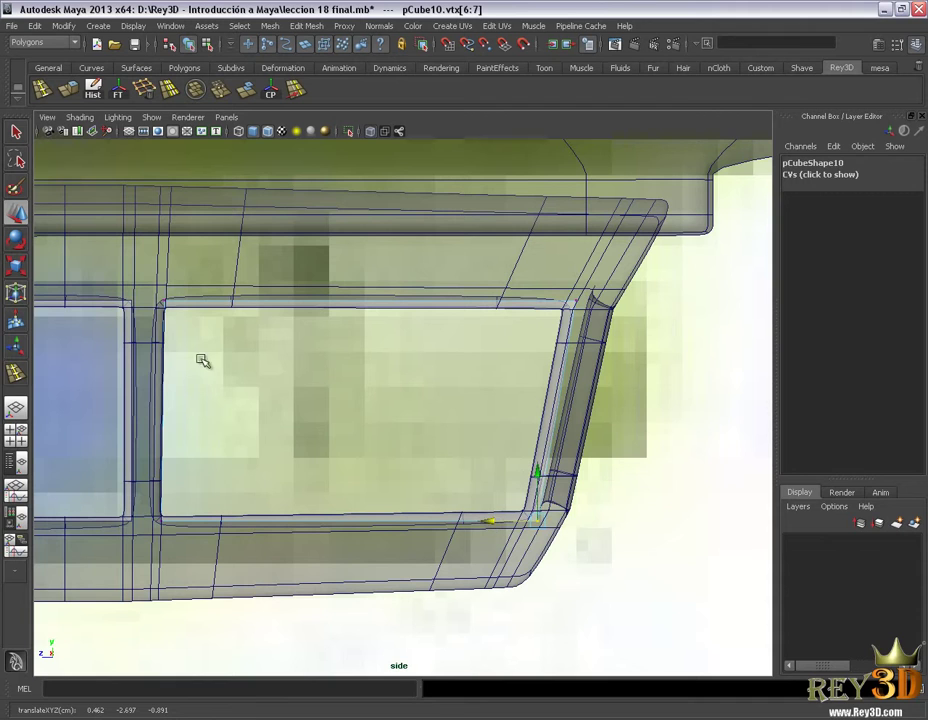
left_click_drag(155, 274, 143, 310)
middle_click_drag(117, 300, 124, 394)
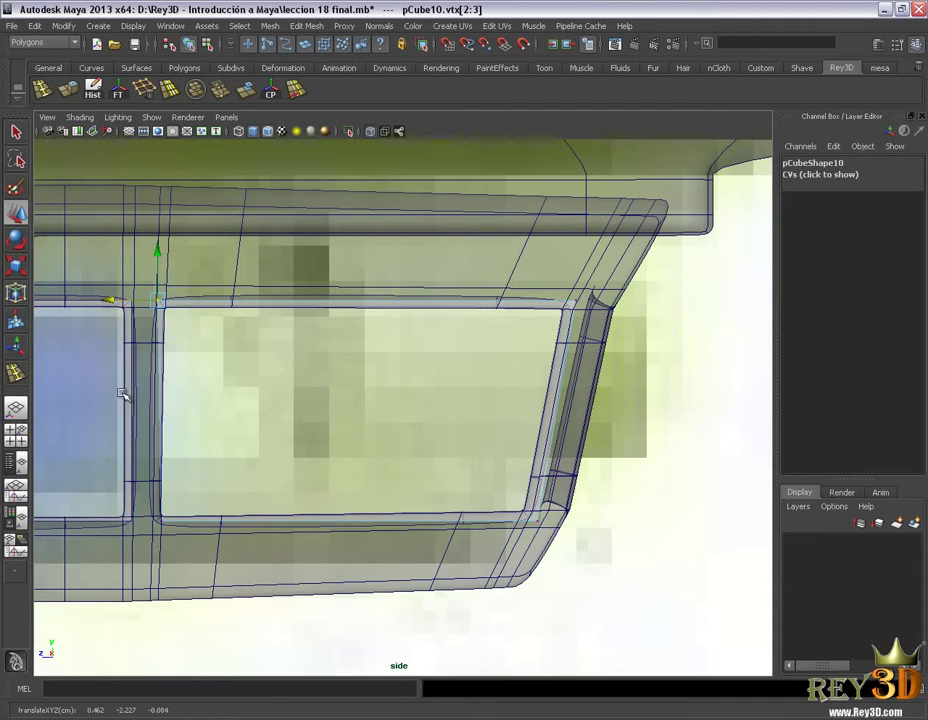
left_click_drag(162, 452, 186, 538)
middle_click_drag(130, 517, 116, 522)
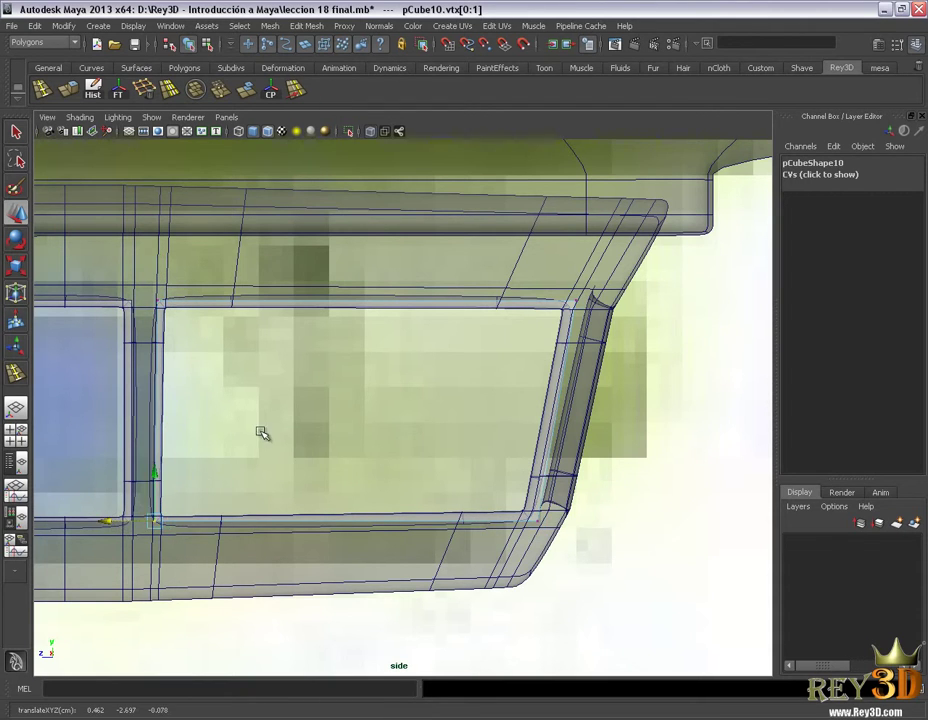
scroll(393, 410, "down", 2)
scroll(439, 385, "down", 3)
key("space")
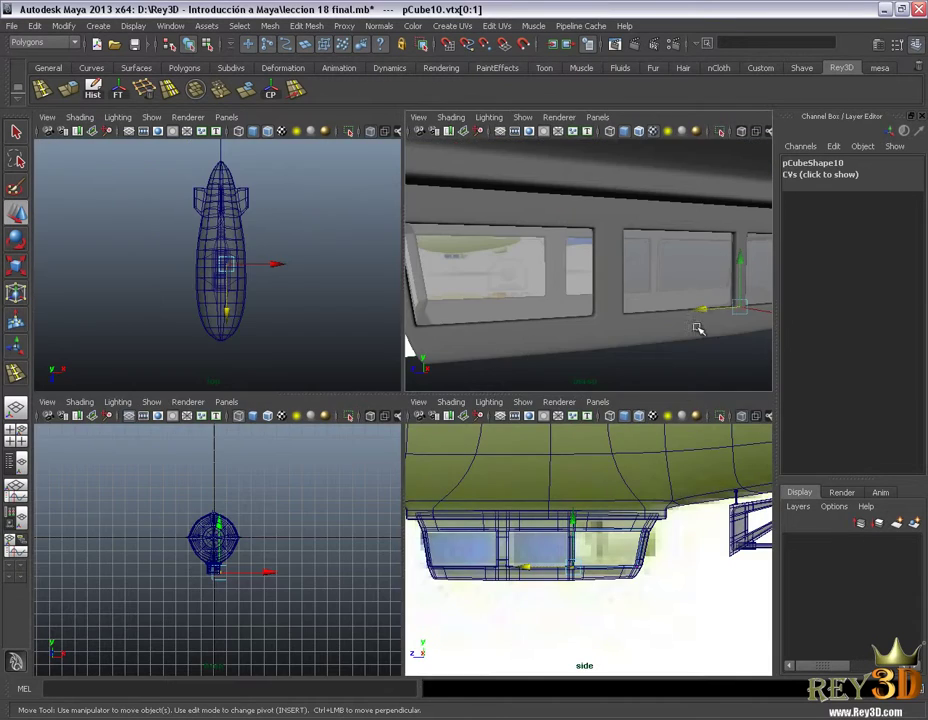
Maximize the perspective view, clear the selection, and orbit beneath the gondola to inspect the panes.
key("space")
left_click_drag(572, 344, 430, 398, "alt")
right_click_drag(628, 374, 694, 439)
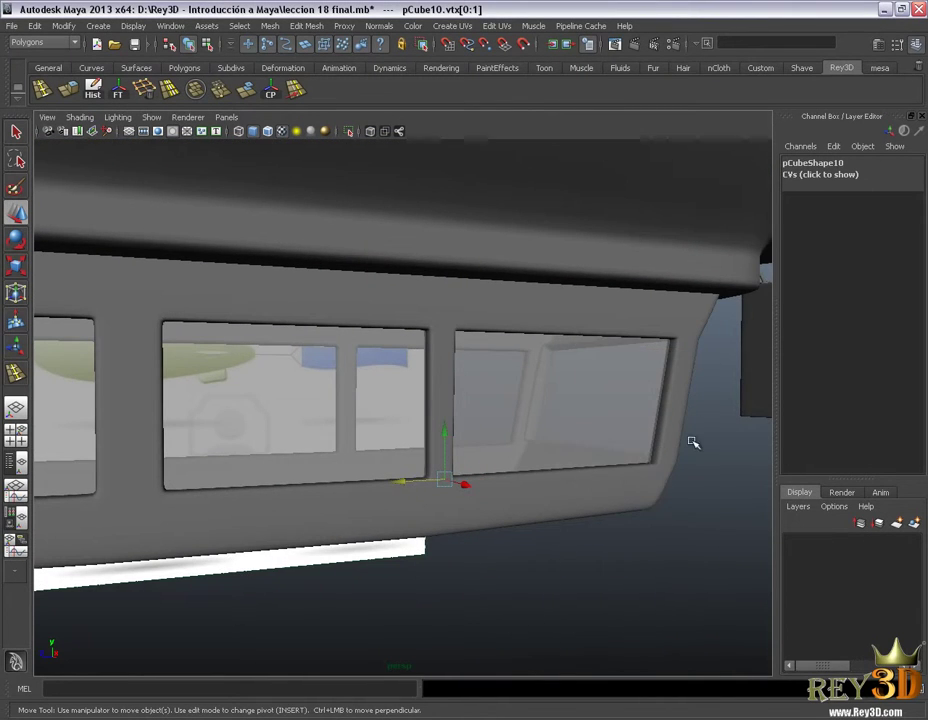
left_click(711, 506)
mouse_move(711, 506)
left_mouse_down("alt")
mouse_move(659, 520)
mouse_move(595, 472)
mouse_move(480, 439)
mouse_move(358, 435)
left_mouse_up("alt")
right_click_drag(358, 435, 493, 509, "alt")
left_click_drag(493, 509, 454, 464, "alt")
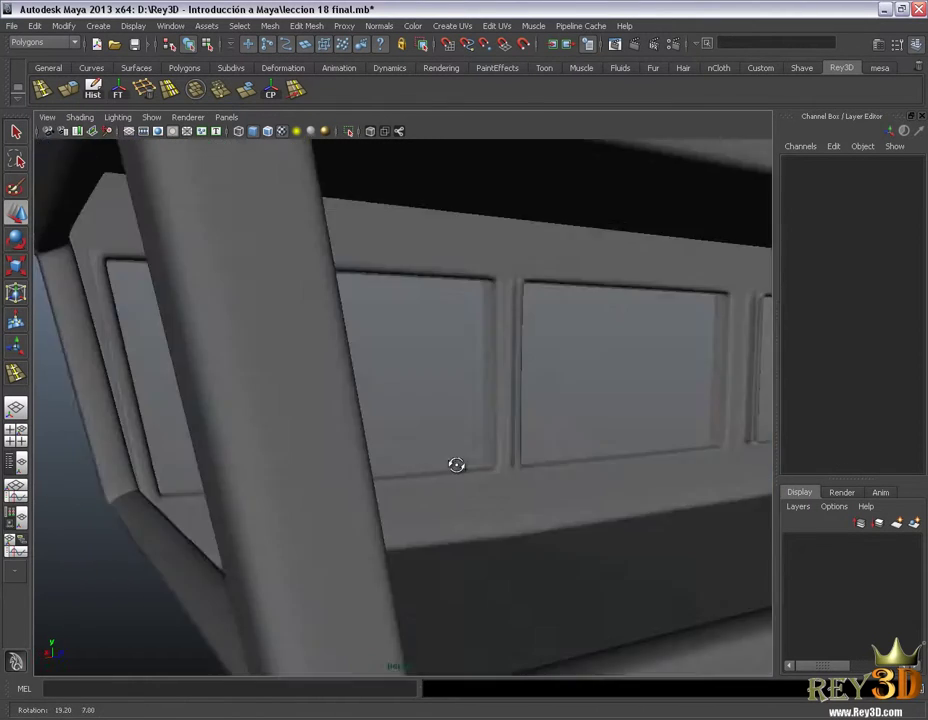
right_click_drag(454, 464, 551, 520, "alt")
mouse_move(551, 520)
left_mouse_down("alt")
mouse_move(514, 474)
mouse_move(532, 457)
mouse_move(572, 464)
mouse_move(460, 442)
mouse_move(607, 443)
mouse_move(487, 418)
left_mouse_up("alt")
mouse_move(487, 418)
right_mouse_down("alt")
mouse_move(445, 398)
mouse_move(512, 406)
right_mouse_up("alt")
mouse_move(512, 406)
left_mouse_down("alt")
mouse_move(323, 457)
mouse_move(373, 428)
mouse_move(421, 430)
mouse_move(389, 435)
mouse_move(368, 508)
mouse_move(433, 493)
mouse_move(445, 548)
mouse_move(406, 546)
mouse_move(393, 535)
left_mouse_up("alt")
Duplicate the first pane, pCube8, and set the copy's Rotate Y to -90.
left_click(386, 428)
key("ctrl+d")
key("e")
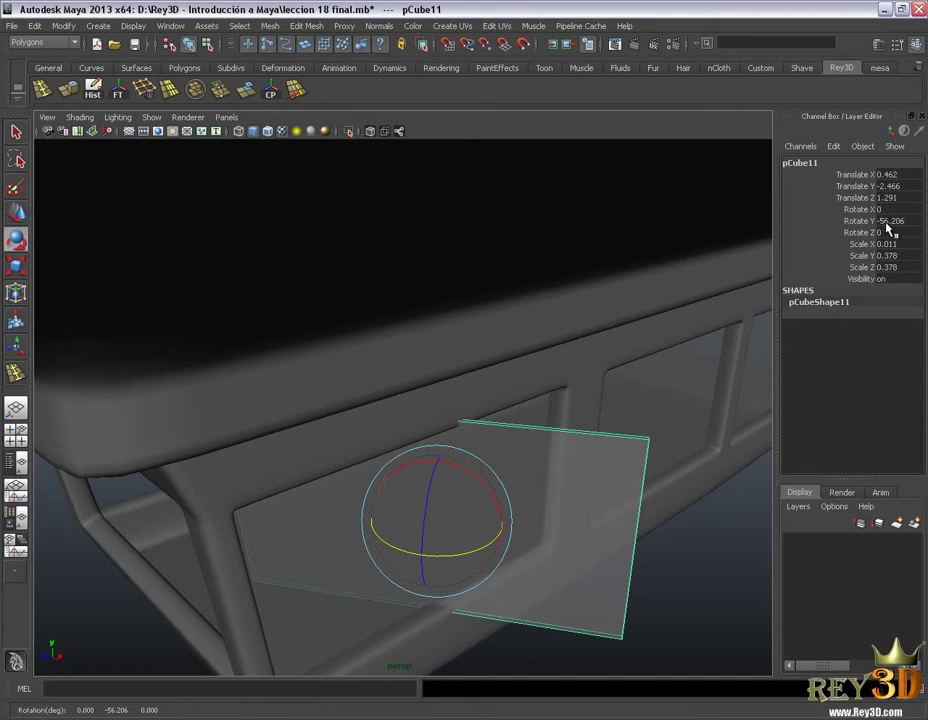
key("Return")
mouse_move(700, 420)
left_mouse_down("alt")
mouse_move(481, 489)
mouse_move(560, 468)
left_mouse_up("alt")
Show the front view with smooth shading, zoomed in on the rotated pane.
key("space")
key("space")
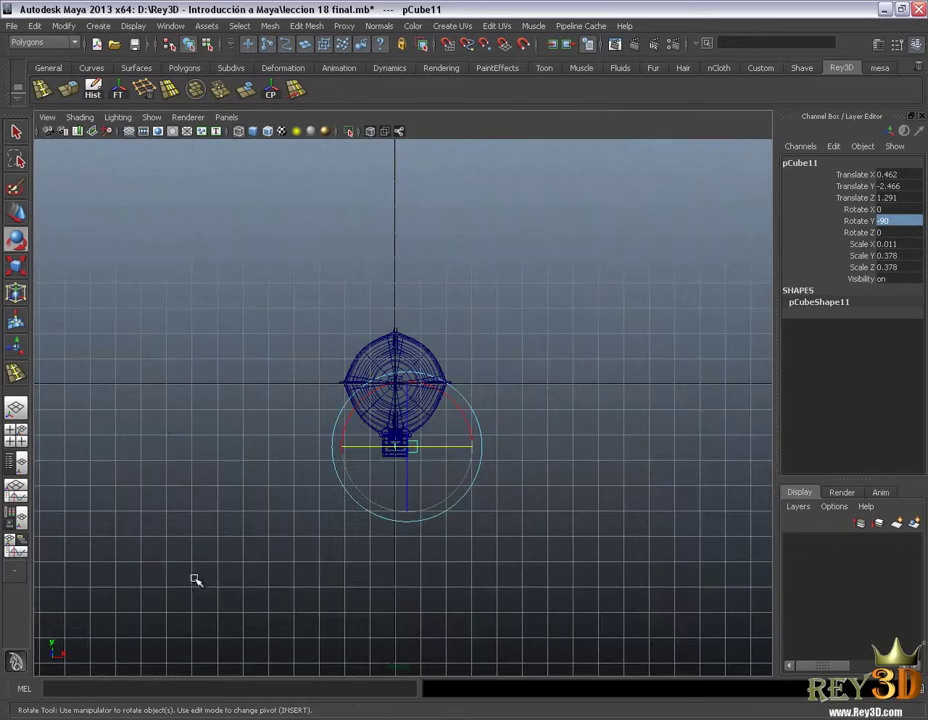
scroll(485, 553, "up", 3)
scroll(452, 518, "up", 2)
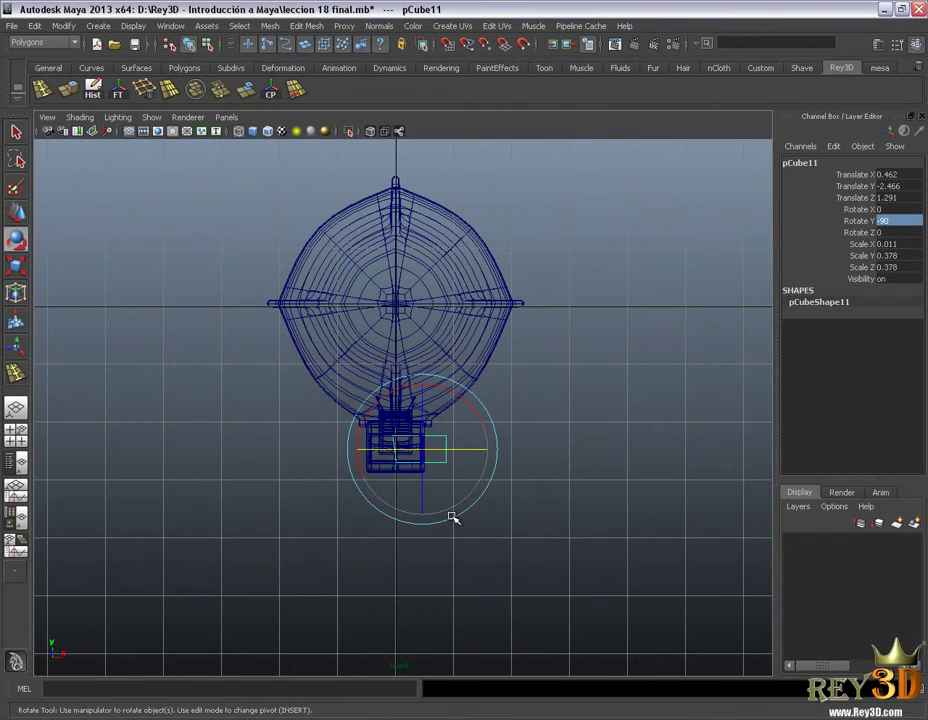
key("5")
scroll(358, 420, "up", 3)
scroll(356, 472, "up", 3)
Slide the glass pane into the gondola's front end window opening, shown in wireframe.
scroll(563, 513, "up", 3)
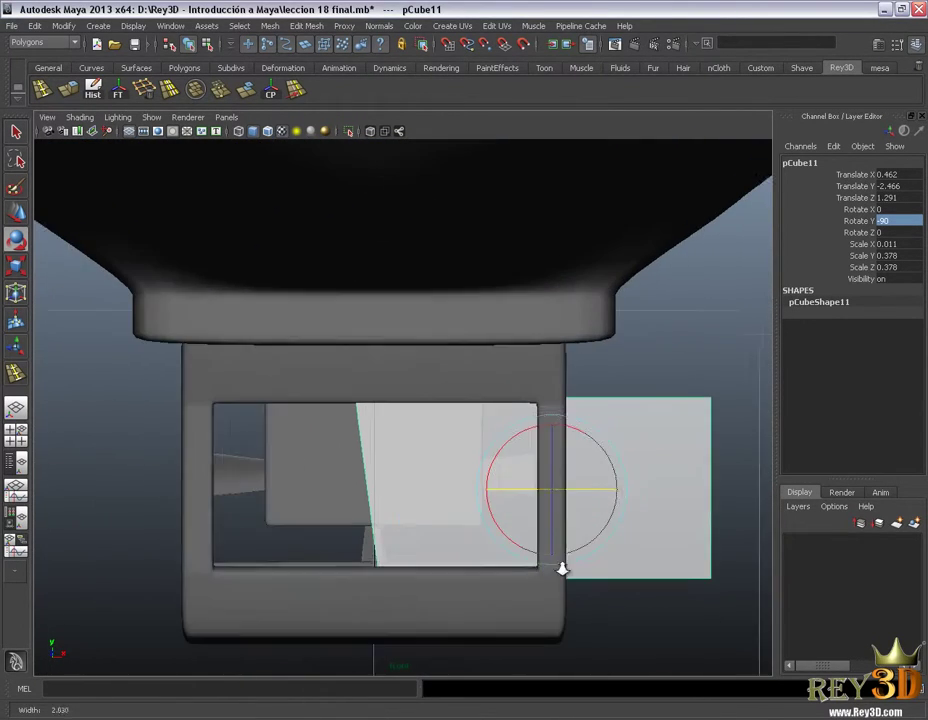
middle_click_drag(563, 568, 560, 537, "alt")
key("w")
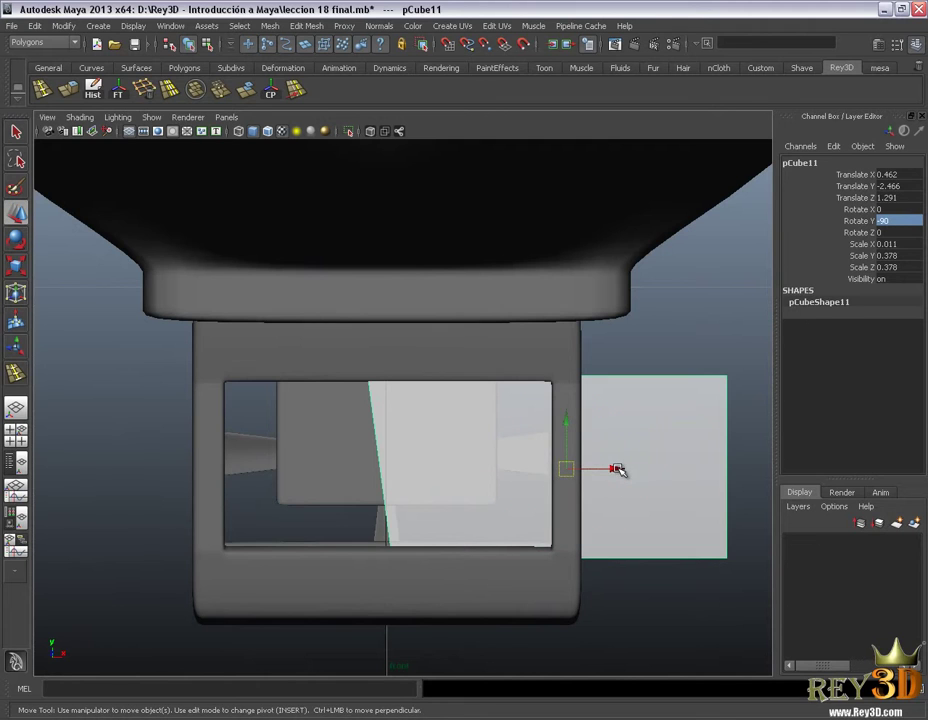
left_click_drag(618, 469, 446, 470)
key("4")
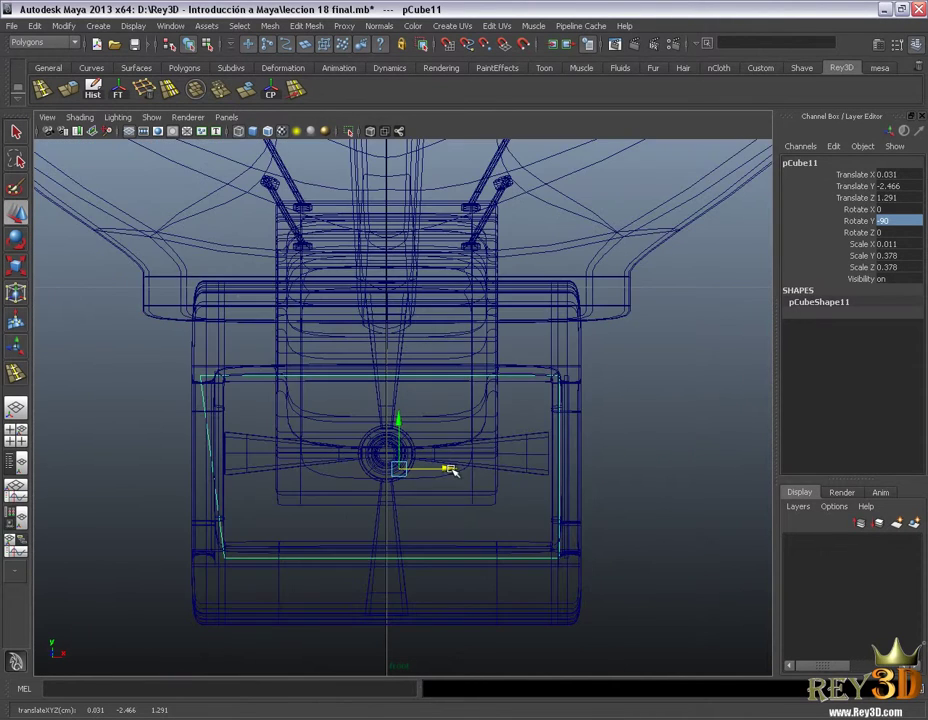
scroll(470, 485, "up", 2)
scroll(490, 505, "up", 1)
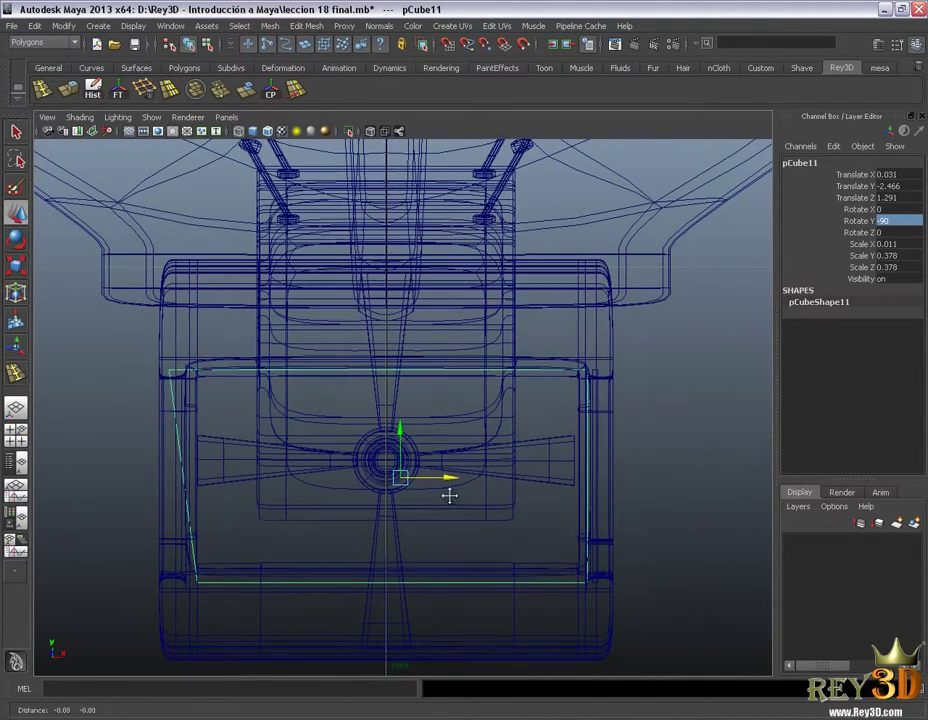
scroll(449, 493, "up", 2)
Switch the glass pane to vertex editing.
right_click_drag(238, 476, 194, 447)
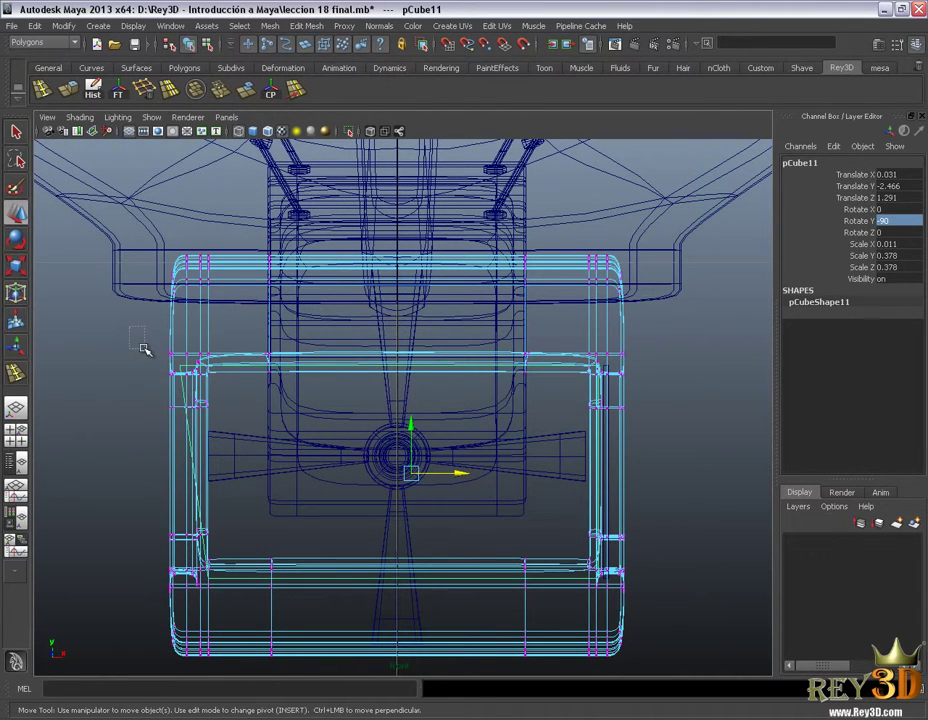
left_click_drag(143, 349, 145, 349)
key("ctrl+z")
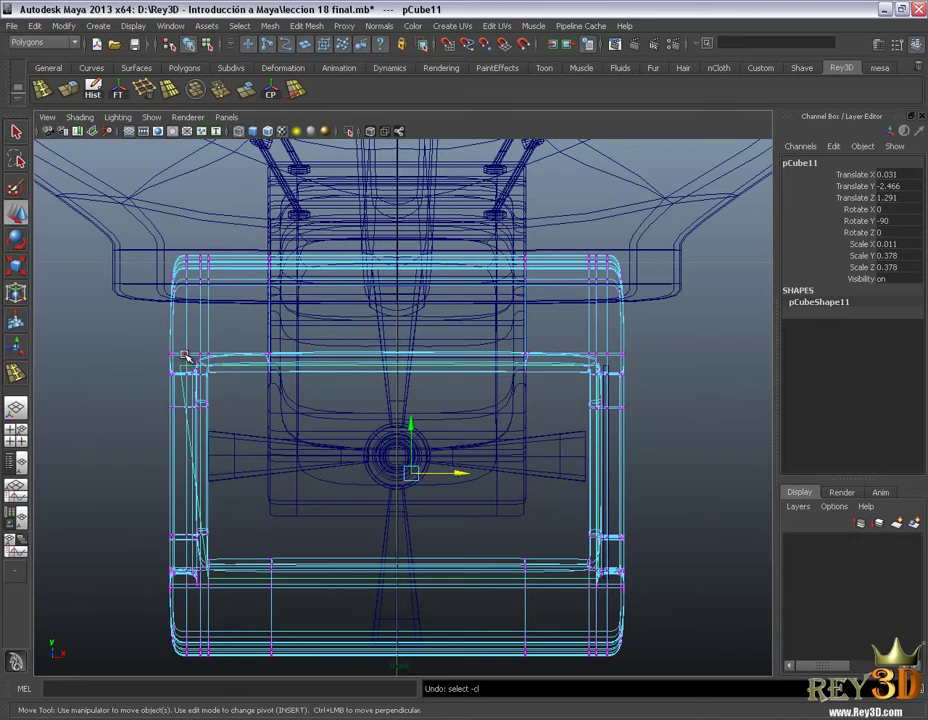
right_click_drag(184, 355, 248, 335)
scroll(232, 451, "up", 2)
scroll(439, 534, "up", 2)
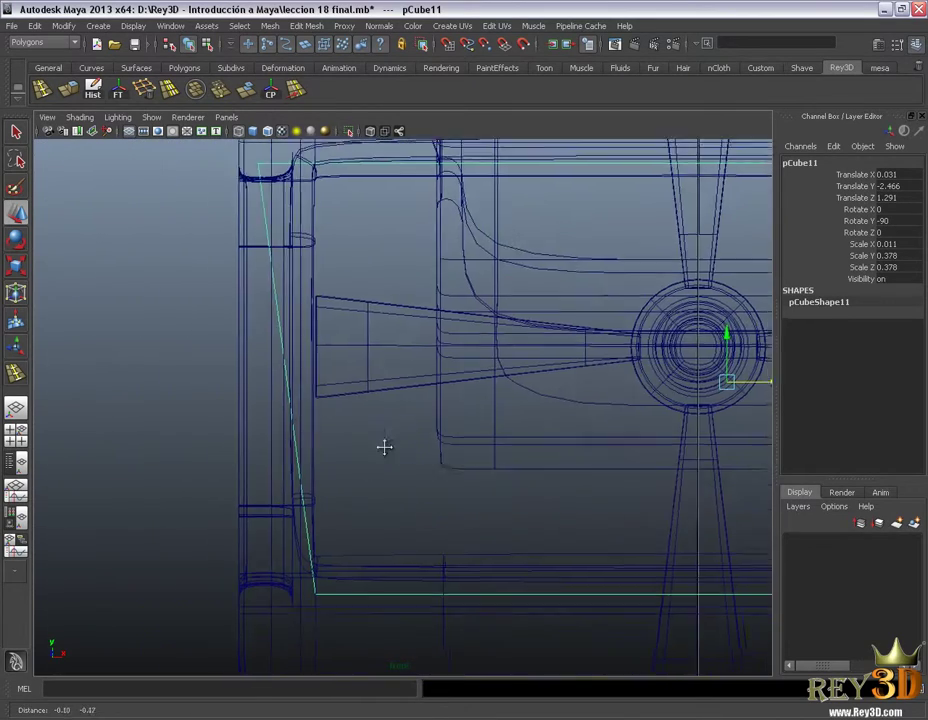
scroll(344, 549, "up", 2)
scroll(358, 588, "up", 1)
scroll(323, 348, "up", 1)
scroll(330, 390, "up", 1)
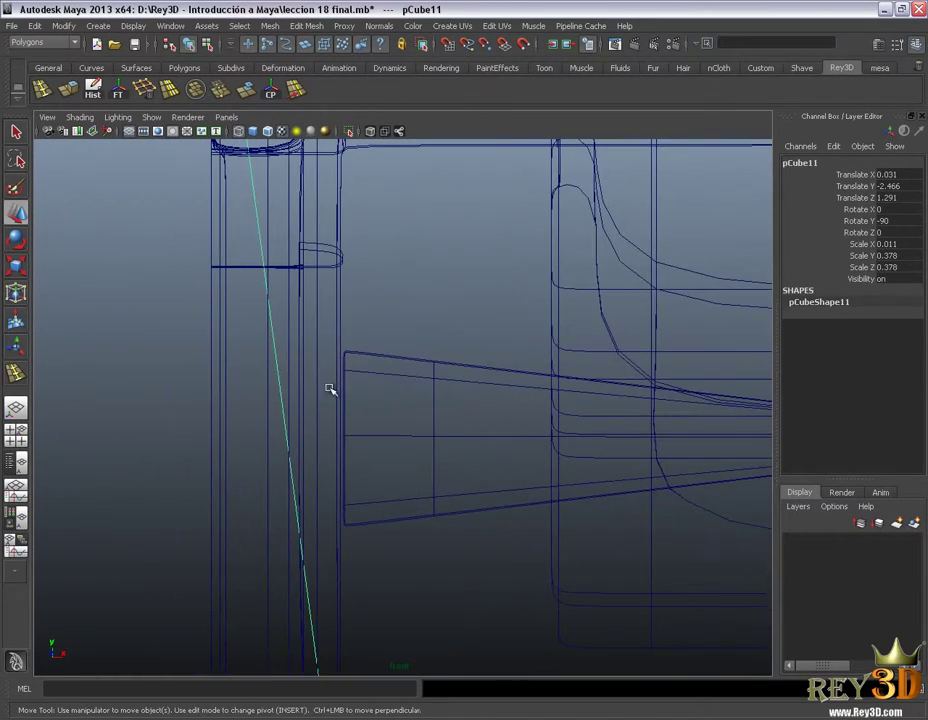
right_click(280, 374)
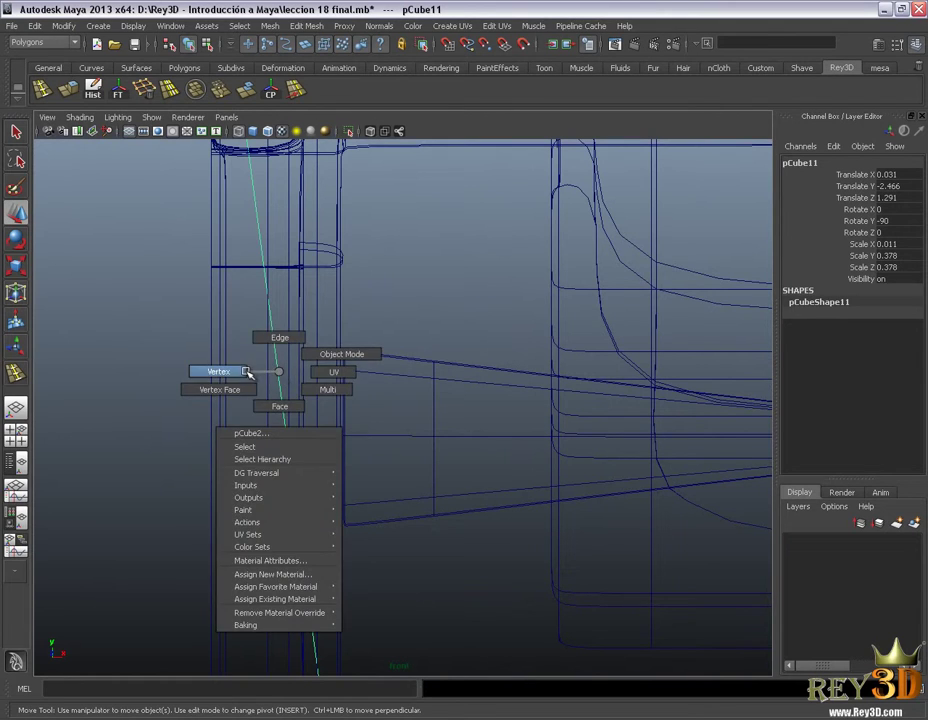
left_click(247, 372)
Return the pane to object mode, restore smooth shading and deselect it.
scroll(545, 457, "down", 5)
scroll(559, 472, "up", 4)
scroll(559, 472, "up", 1)
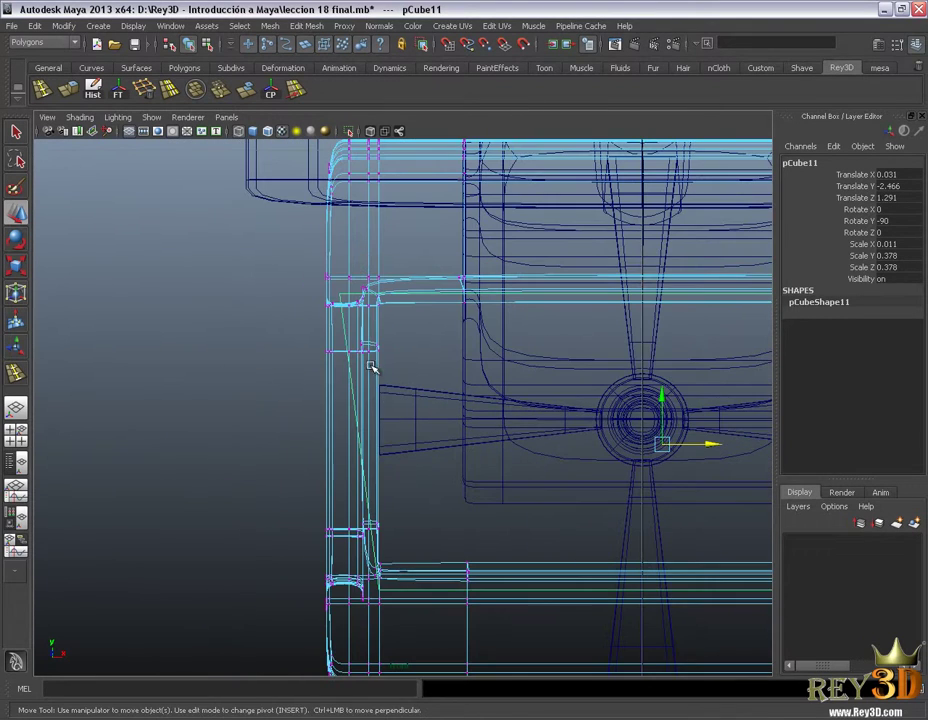
right_click(372, 355)
left_click(435, 331)
scroll(435, 331, "down", 5)
scroll(456, 472, "up", 1)
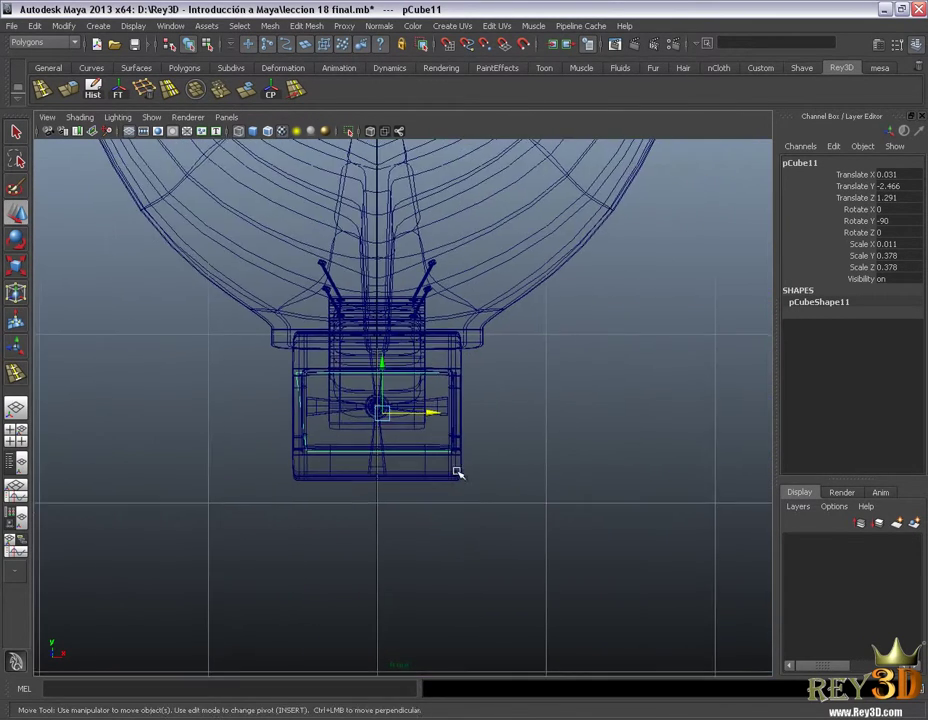
scroll(479, 547, "up", 2)
key("5")
scroll(414, 539, "up", 2)
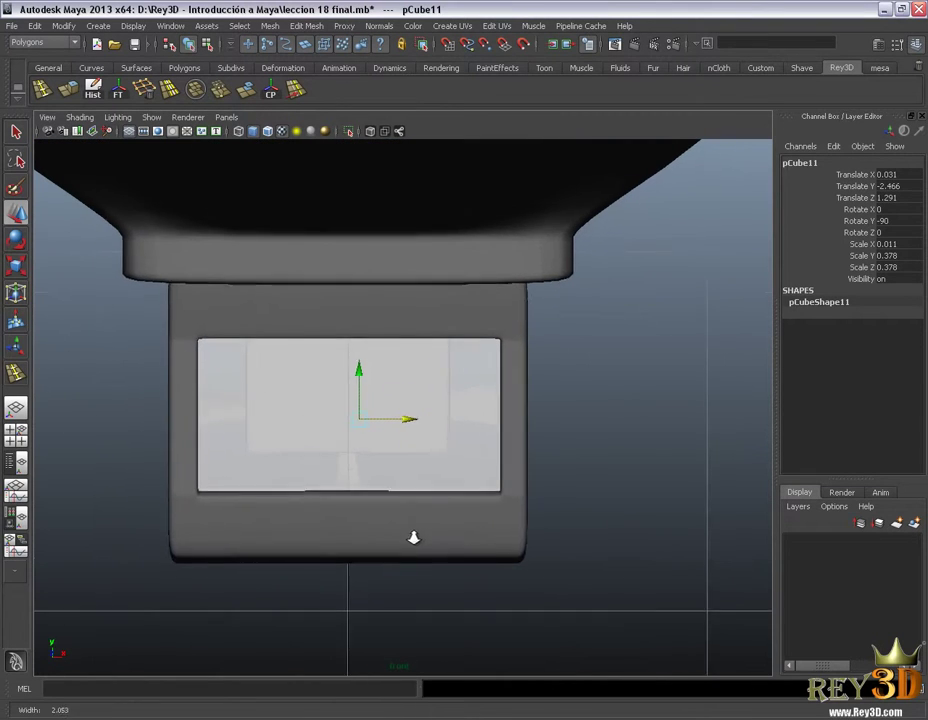
left_click(600, 390)
Select the pane's corner vertices in wireframe and stretch them to the window edge.
right_click(428, 402)
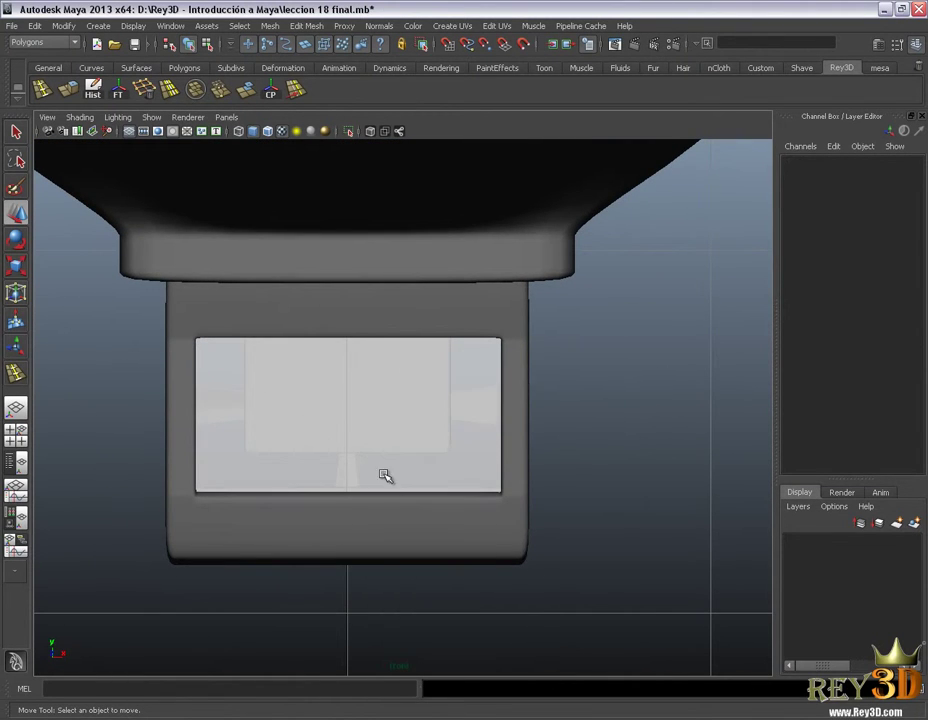
middle_click_drag(383, 476, 445, 480, "alt")
key("4")
scroll(283, 421, "up", 1)
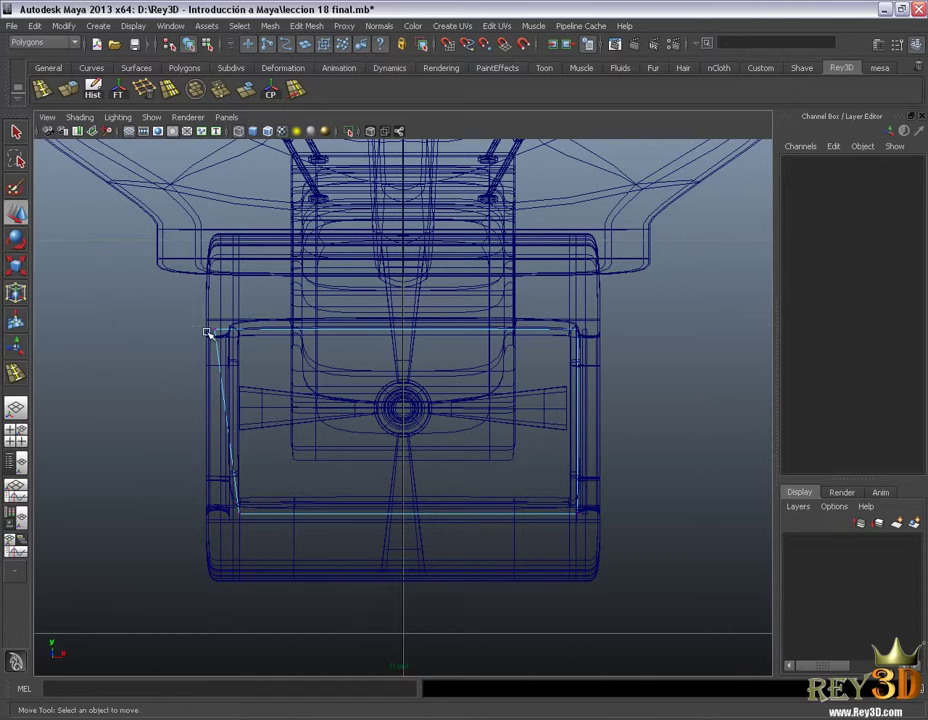
left_click_drag(207, 333, 217, 340)
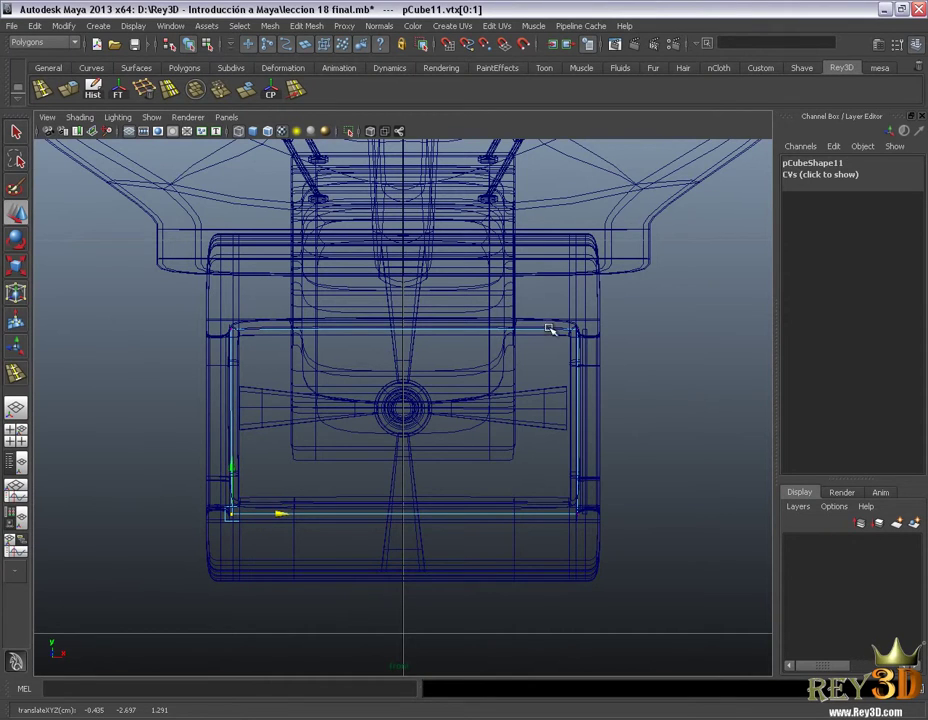
key("5")
Show the four-view layout of top, perspective, front and side views.
scroll(545, 410, "down", 2)
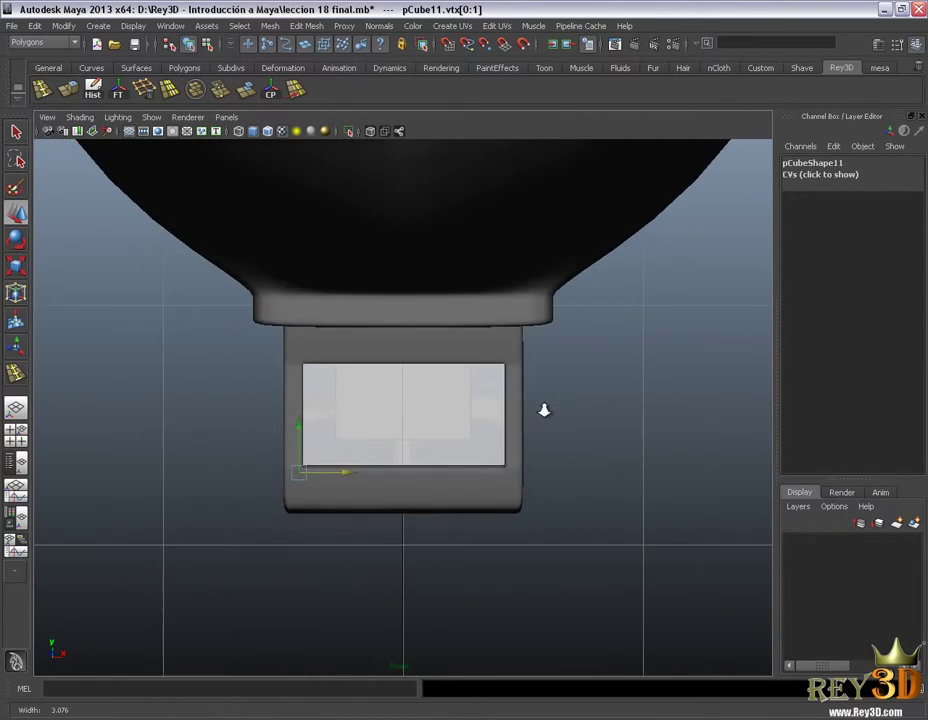
scroll(550, 415, "up", 2)
key("space")
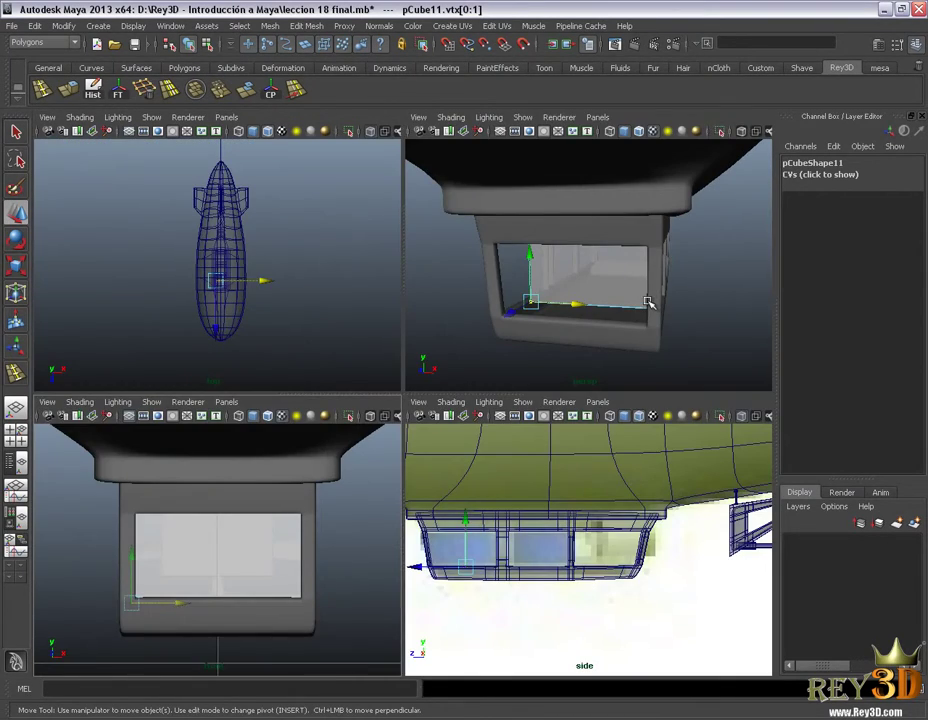
Enlarge the perspective view and slide the glass pane further along the gondola into its frame.
key("space")
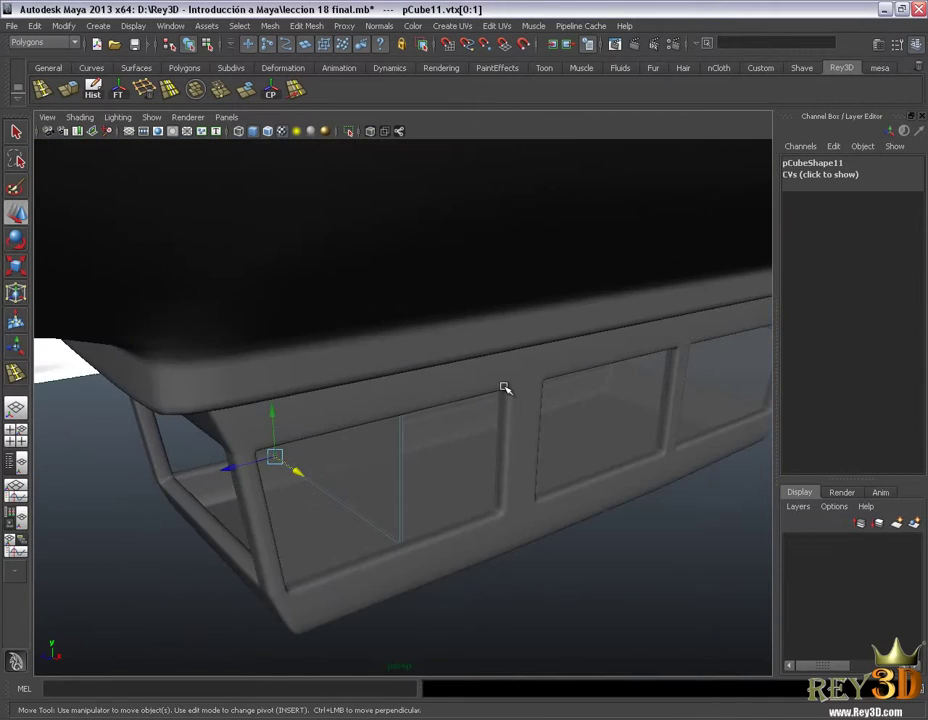
left_click_drag(621, 331, 393, 505, "alt")
right_click_drag(393, 505, 346, 484, "alt")
right_click_drag(375, 441, 430, 425)
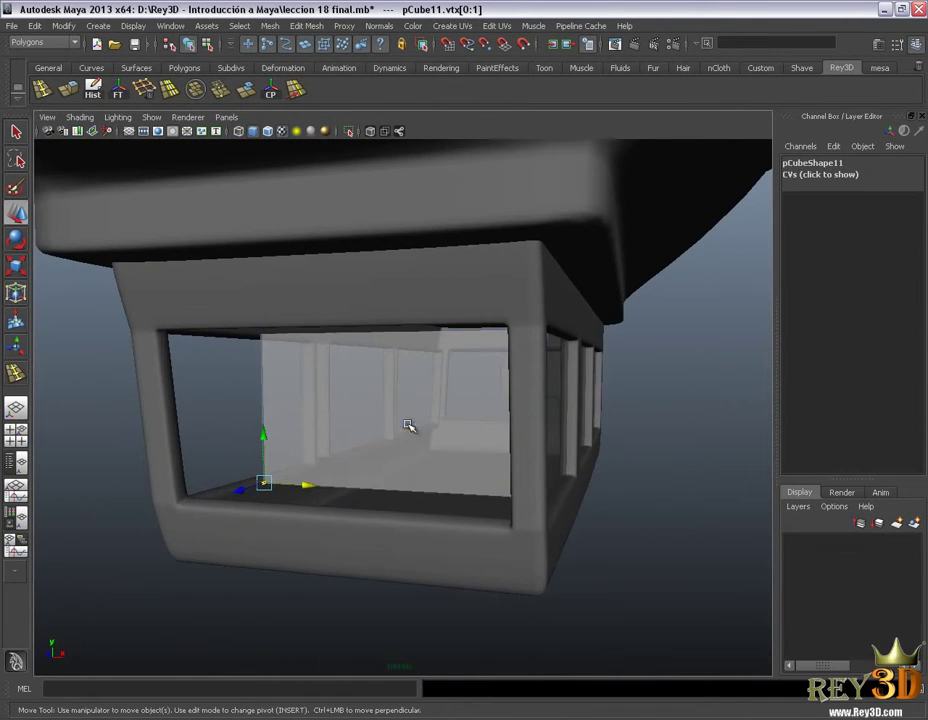
left_click(325, 466)
mouse_move(325, 466)
left_mouse_down("alt")
mouse_move(494, 468)
mouse_move(449, 476)
mouse_move(379, 447)
mouse_move(354, 455)
mouse_move(551, 482)
left_mouse_up("alt")
right_click_drag(551, 482, 480, 484, "alt")
left_click_drag(480, 484, 518, 498, "alt")
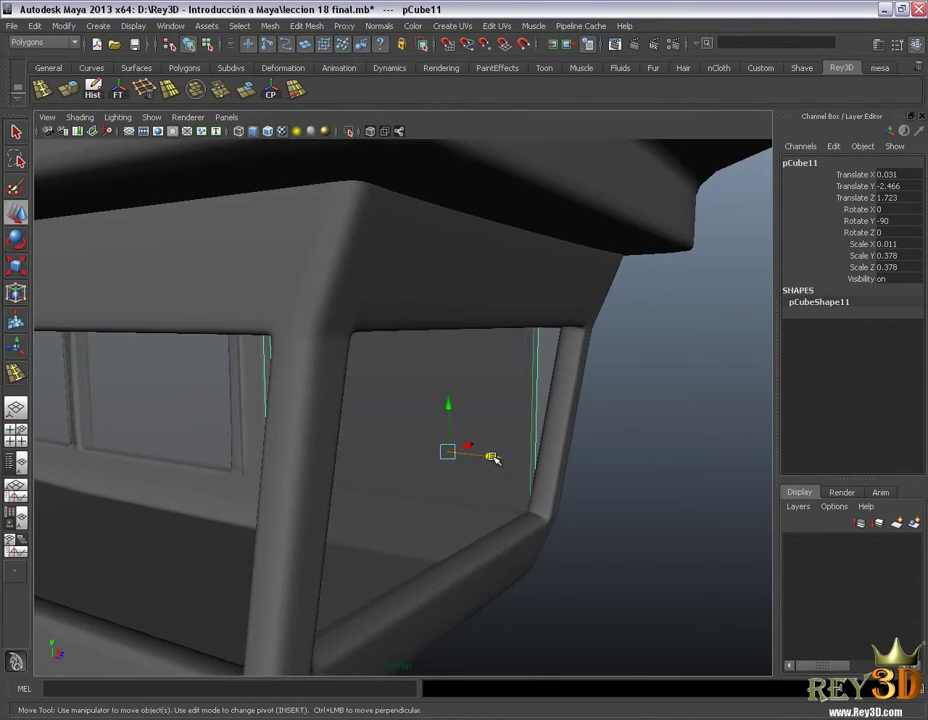
left_click_drag(493, 458, 516, 463)
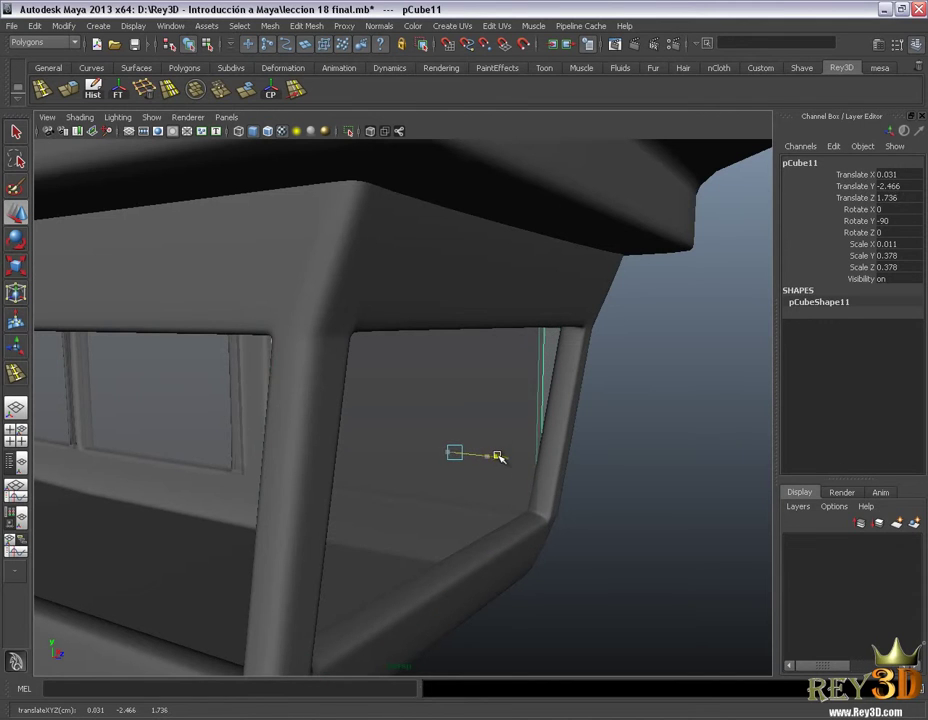
Select the vertices along one end of the pane and stretch it to meet the window frame.
mouse_move(567, 484)
left_mouse_down("alt")
mouse_move(362, 482)
mouse_move(387, 476)
left_mouse_up("alt")
right_click(392, 363)
mouse_move(392, 363)
left_mouse_down("alt")
mouse_move(408, 408)
mouse_move(424, 406)
mouse_move(171, 338)
left_mouse_up("alt")
key("4")
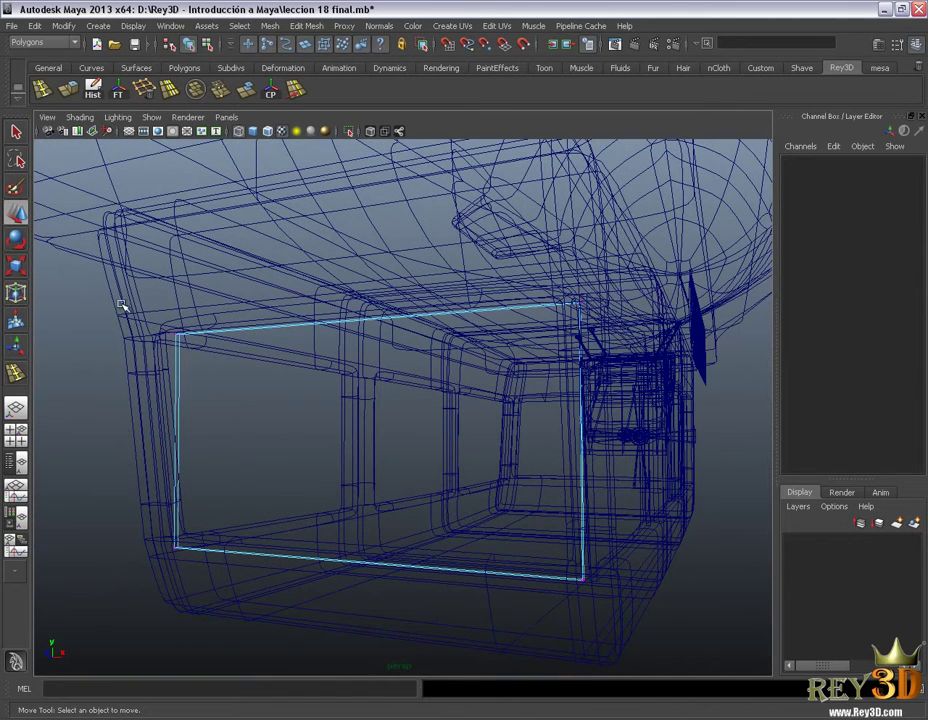
left_click_drag(655, 370, 688, 410)
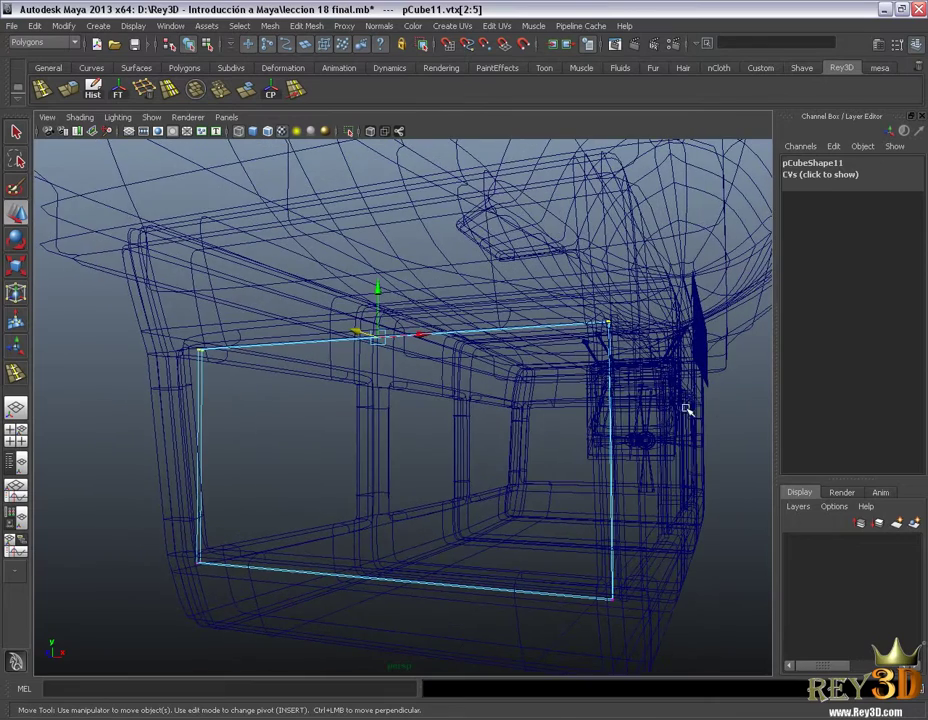
key("5")
mouse_move(518, 431)
left_mouse_down("alt")
mouse_move(431, 432)
mouse_move(336, 408)
mouse_move(333, 360)
left_mouse_up("alt")
mouse_move(311, 320)
left_mouse_down()
mouse_move(271, 318)
mouse_move(338, 431)
mouse_move(466, 455)
mouse_move(541, 428)
left_mouse_up()
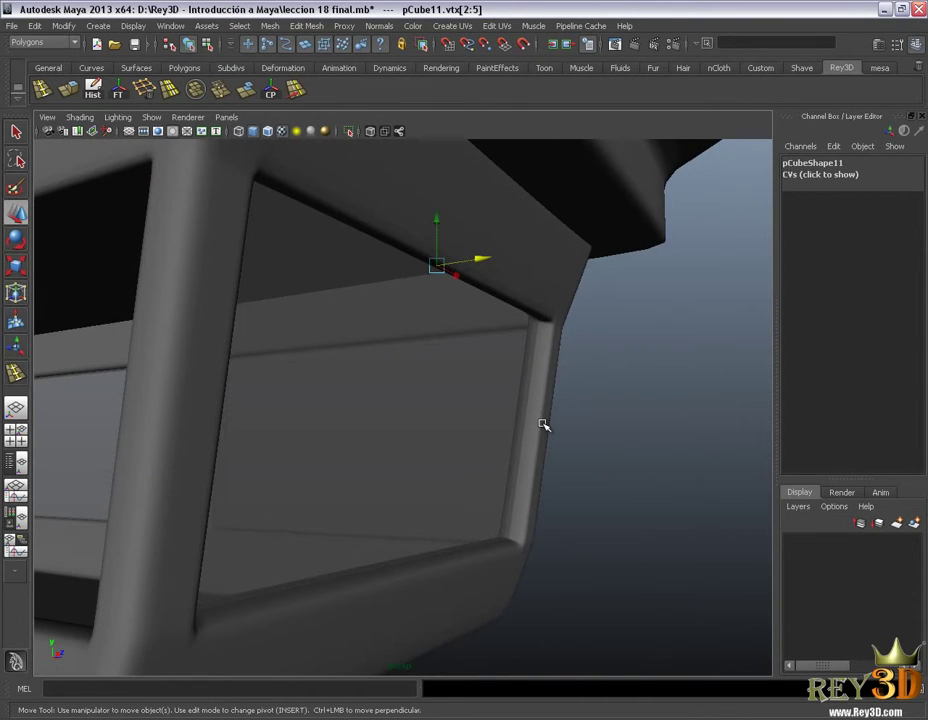
Return to object mode and select the glass pane at the gondola's other end.
mouse_move(480, 423)
left_mouse_down("alt")
mouse_move(572, 435)
mouse_move(570, 472)
mouse_move(580, 410)
mouse_move(616, 417)
mouse_move(603, 408)
mouse_move(603, 423)
mouse_move(603, 398)
mouse_move(478, 371)
mouse_move(468, 447)
mouse_move(387, 443)
left_mouse_up("alt")
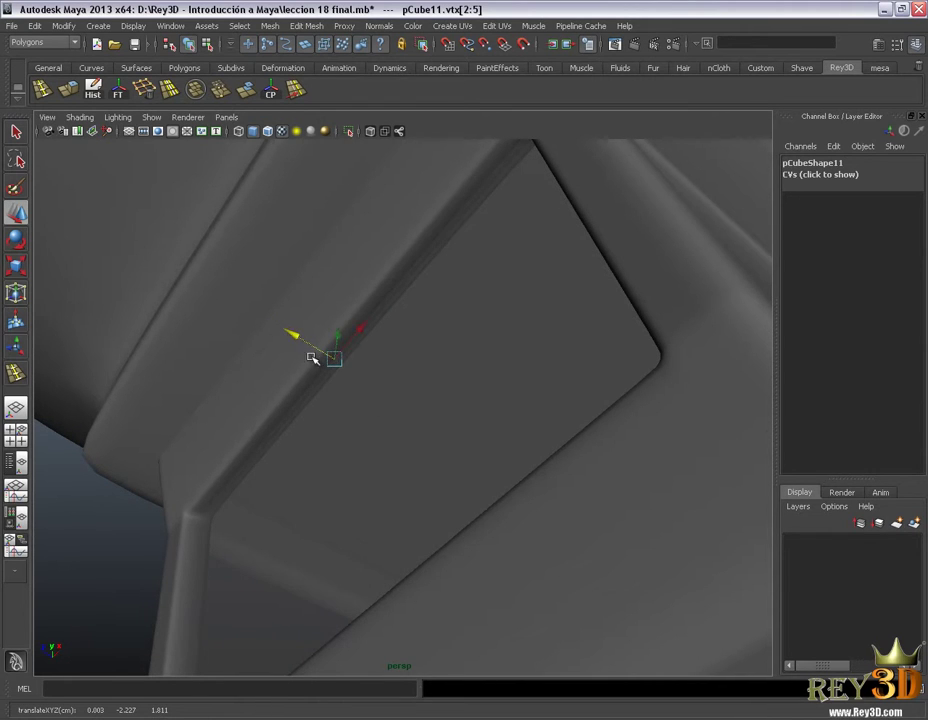
mouse_move(312, 358)
left_mouse_down("alt")
mouse_move(559, 501)
mouse_move(472, 483)
left_mouse_up("alt")
right_click_drag(472, 476, 511, 462)
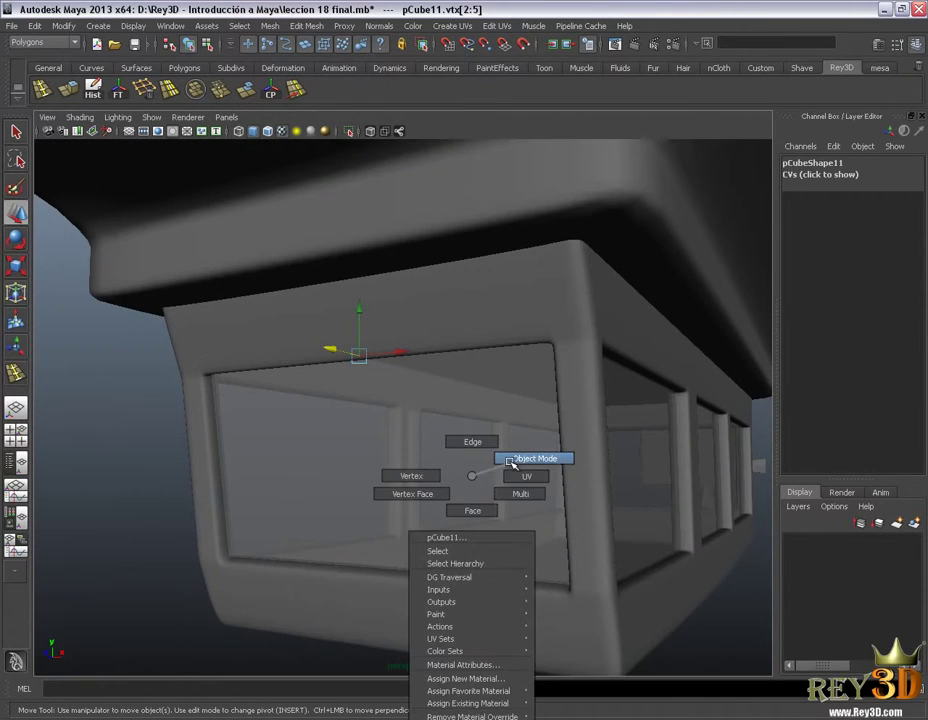
left_click(93, 489)
mouse_move(483, 512)
left_mouse_down("alt")
mouse_move(441, 445)
mouse_move(590, 431)
mouse_move(586, 441)
mouse_move(530, 431)
left_mouse_up("alt")
middle_click_drag(530, 431, 594, 460, "alt")
mouse_move(594, 460)
left_mouse_down("alt")
mouse_move(606, 480)
mouse_move(704, 464)
left_mouse_up("alt")
mouse_move(704, 464)
right_mouse_down("alt")
mouse_move(561, 520)
mouse_move(393, 491)
mouse_move(341, 450)
right_mouse_up("alt")
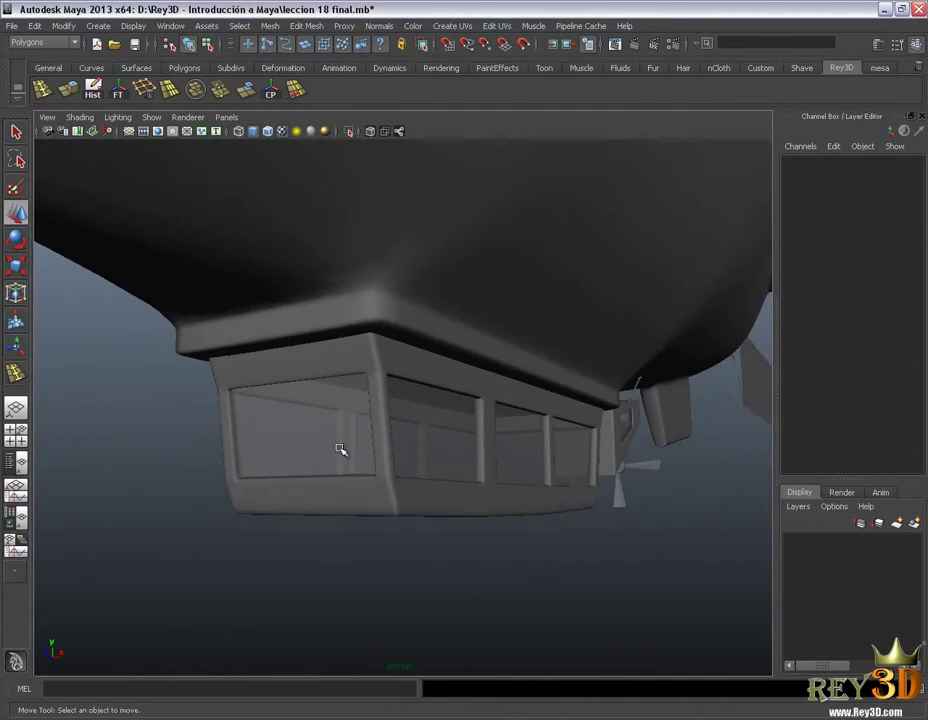
left_click(341, 450)
Switch pCube12 to vertex mode and stretch its end vertices to fill the rear window.
mouse_move(395, 481)
left_mouse_down("alt")
mouse_move(253, 451)
mouse_move(563, 420)
mouse_move(684, 420)
mouse_move(265, 437)
left_mouse_up("alt")
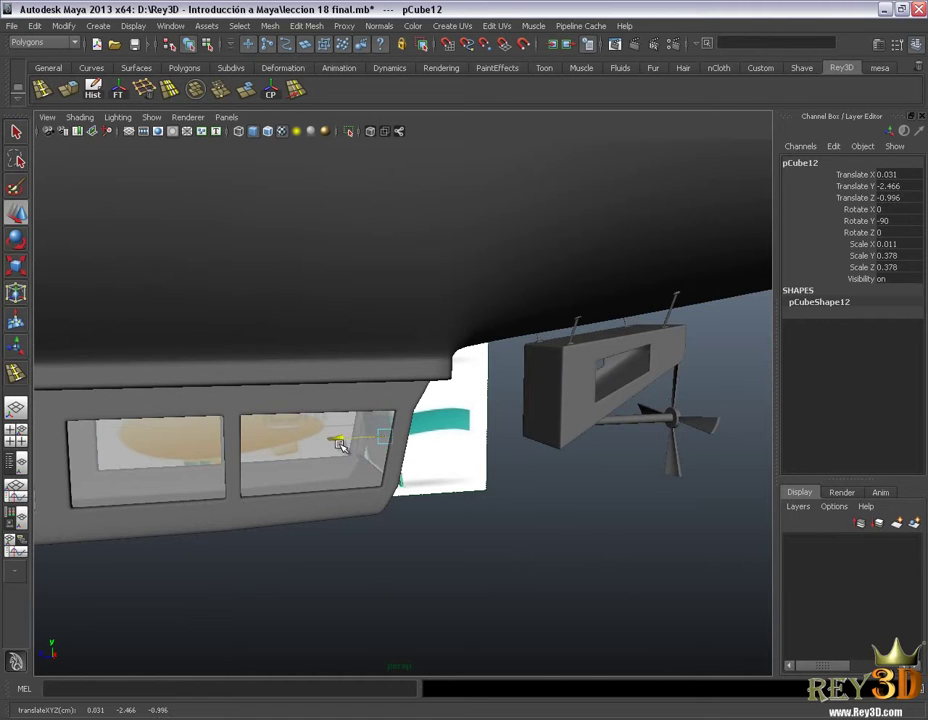
right_click_drag(357, 483, 489, 491, "alt")
left_click_drag(489, 491, 400, 491, "alt")
right_click(296, 470)
mouse_move(296, 470)
left_mouse_down("alt")
mouse_move(284, 530)
mouse_move(136, 393)
left_mouse_up("alt")
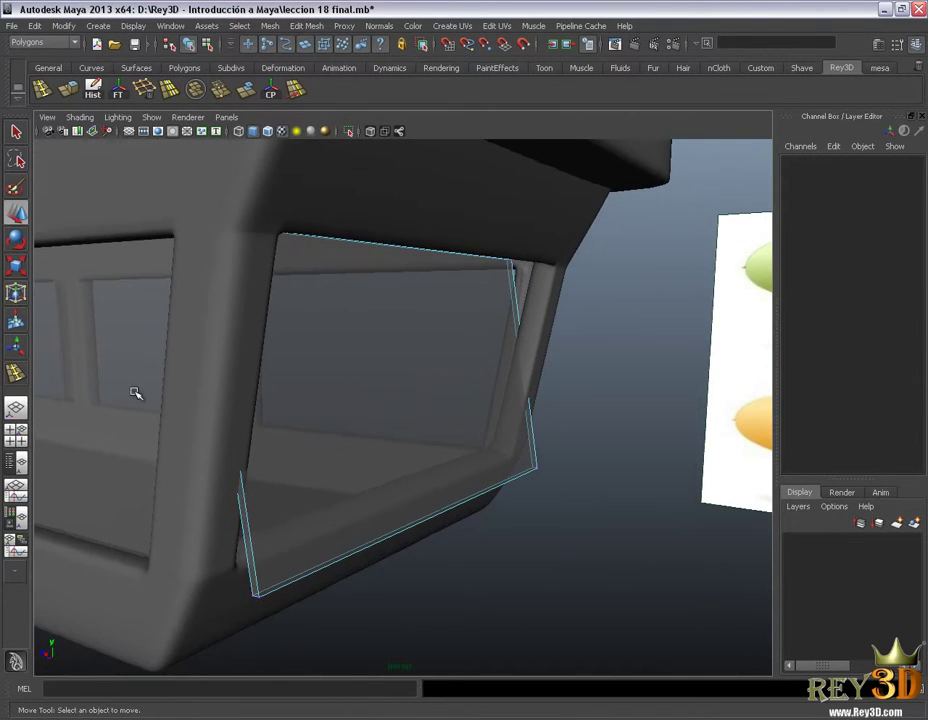
mouse_move(480, 440)
left_mouse_down()
mouse_move(559, 590)
mouse_move(421, 573)
left_mouse_up()
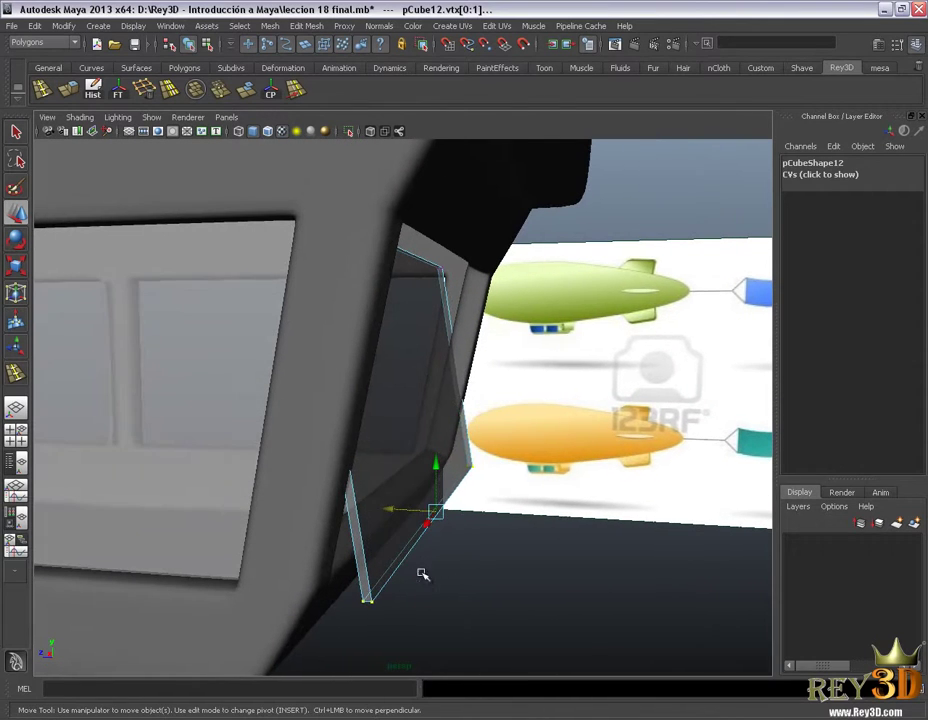
mouse_move(393, 517)
left_mouse_down()
mouse_move(347, 505)
mouse_move(383, 453)
mouse_move(160, 241)
left_mouse_up()
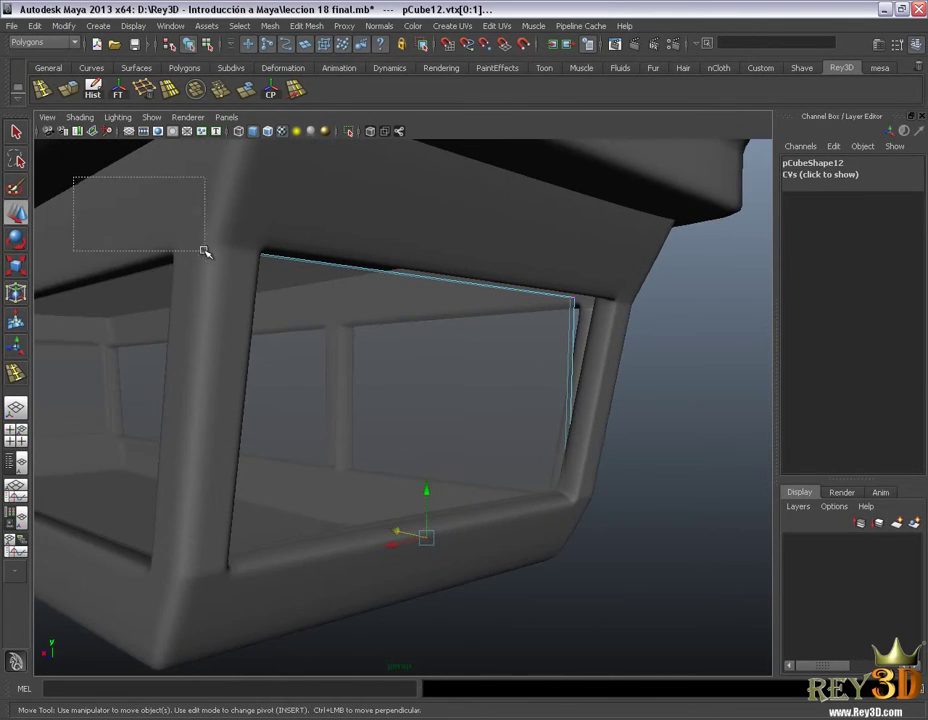
Check the pane's fit in wireframe, then return to object mode.
key("4")
mouse_move(590, 387)
left_mouse_down("alt")
mouse_move(507, 362)
mouse_move(578, 364)
mouse_move(441, 356)
mouse_move(446, 409)
mouse_move(420, 422)
mouse_move(452, 441)
mouse_move(438, 409)
mouse_move(486, 400)
mouse_move(555, 474)
mouse_move(418, 532)
mouse_move(451, 489)
mouse_move(353, 491)
mouse_move(342, 483)
mouse_move(364, 435)
mouse_move(389, 456)
mouse_move(395, 253)
mouse_move(381, 327)
mouse_move(400, 321)
mouse_move(491, 371)
mouse_move(557, 370)
mouse_move(514, 435)
mouse_move(611, 388)
mouse_move(551, 427)
left_mouse_up("alt")
key("5")
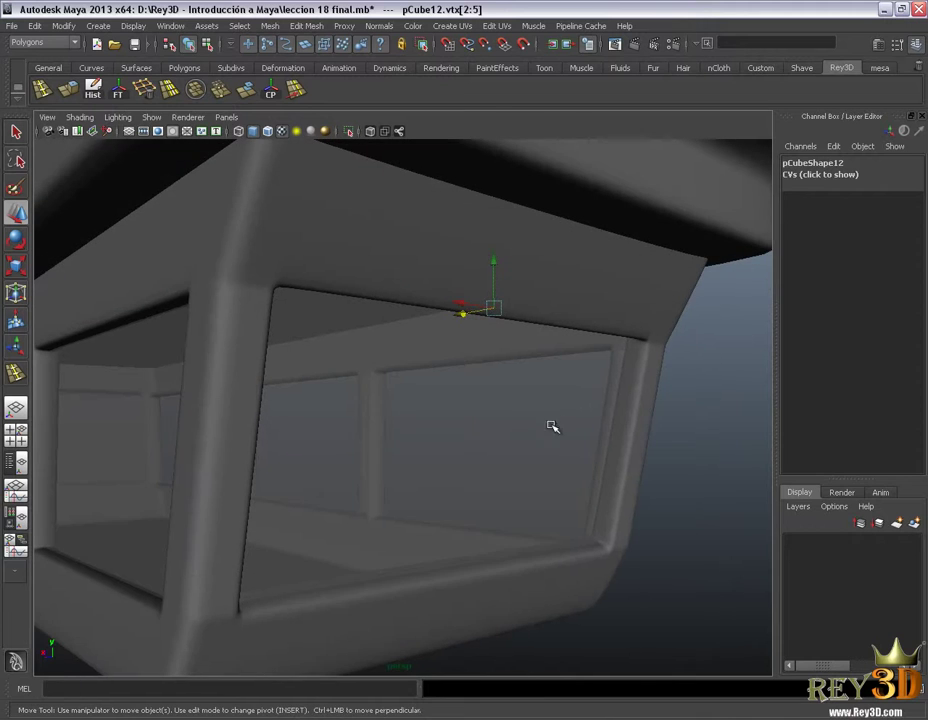
right_click_drag(530, 362, 590, 342)
left_click(700, 441)
mouse_move(517, 508)
left_mouse_down("alt")
mouse_move(340, 497)
mouse_move(443, 474)
mouse_move(288, 458)
mouse_move(555, 449)
mouse_move(356, 468)
mouse_move(333, 448)
mouse_move(520, 466)
mouse_move(449, 485)
mouse_move(403, 471)
left_mouse_up("alt")
Duplicate a glass pane into the gondola's middle window.
left_click(404, 471)
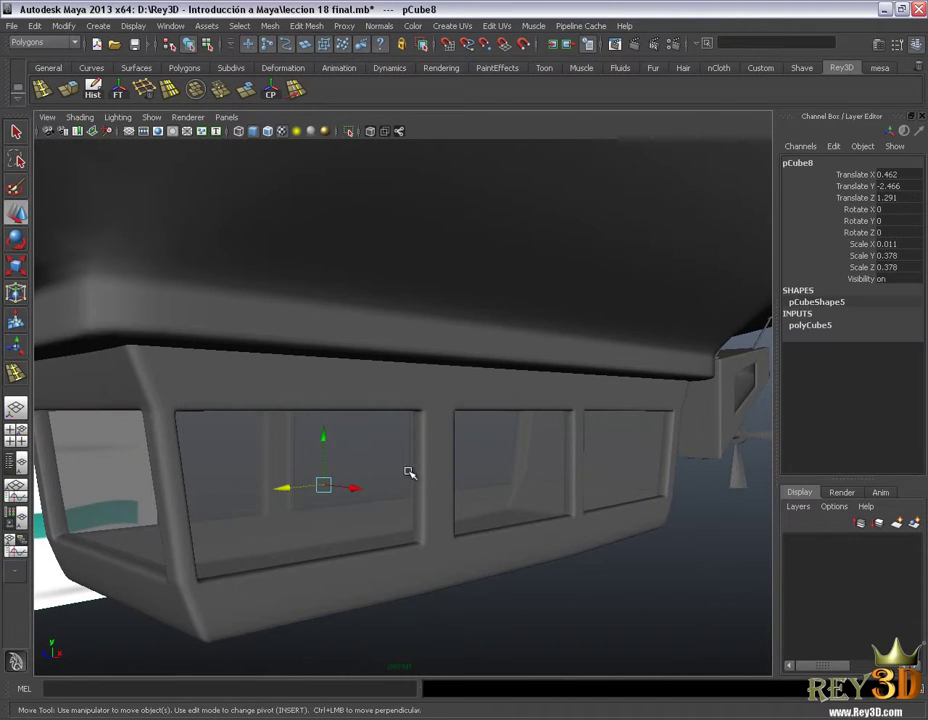
key("shift+d")
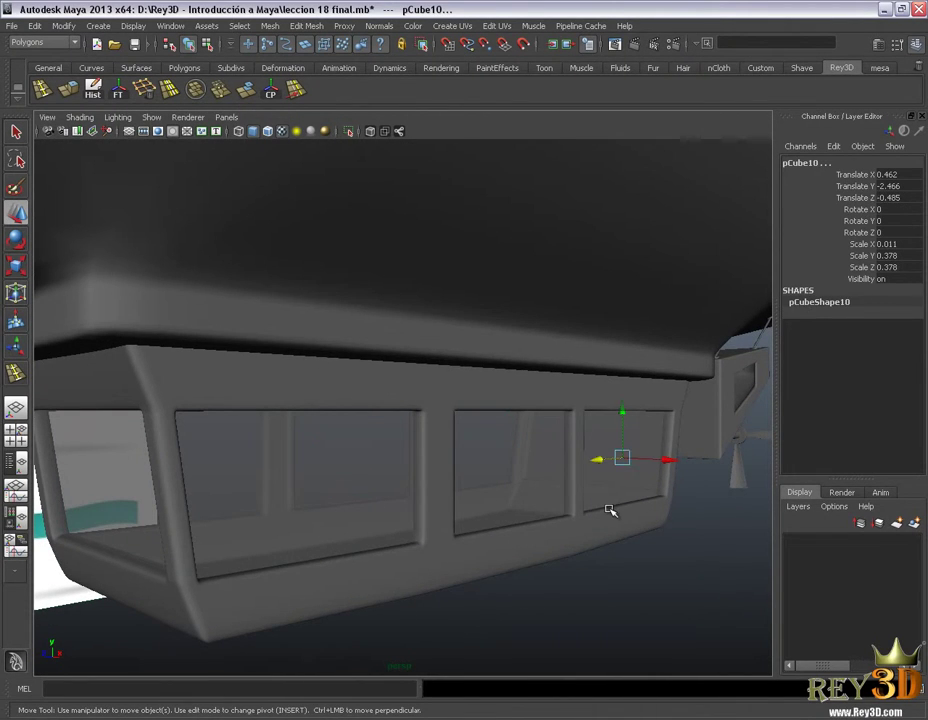
key("4")
mouse_move(613, 506)
left_mouse_down("alt")
mouse_move(532, 497)
mouse_move(543, 447)
mouse_move(532, 479)
mouse_move(395, 520)
left_mouse_up("alt")
mouse_move(539, 454)
left_mouse_down("alt")
mouse_move(562, 440)
mouse_move(474, 451)
mouse_move(499, 457)
left_mouse_up("alt")
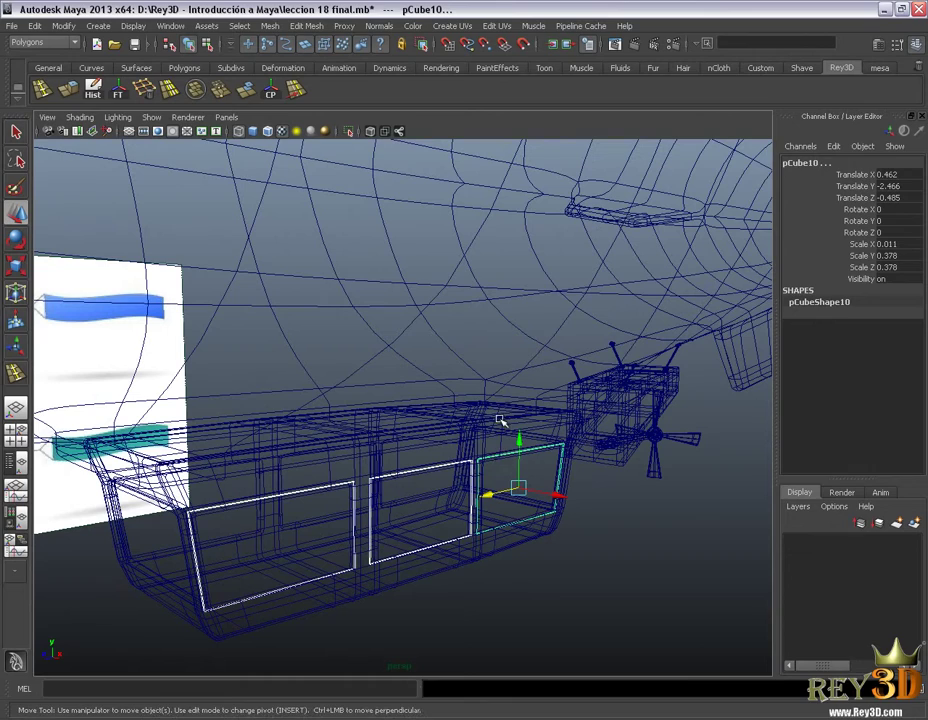
Group the window glass panes and mirror a copy of the group with Scale X -1.
key("ctrl+g")
scroll(512, 432, "down", 3)
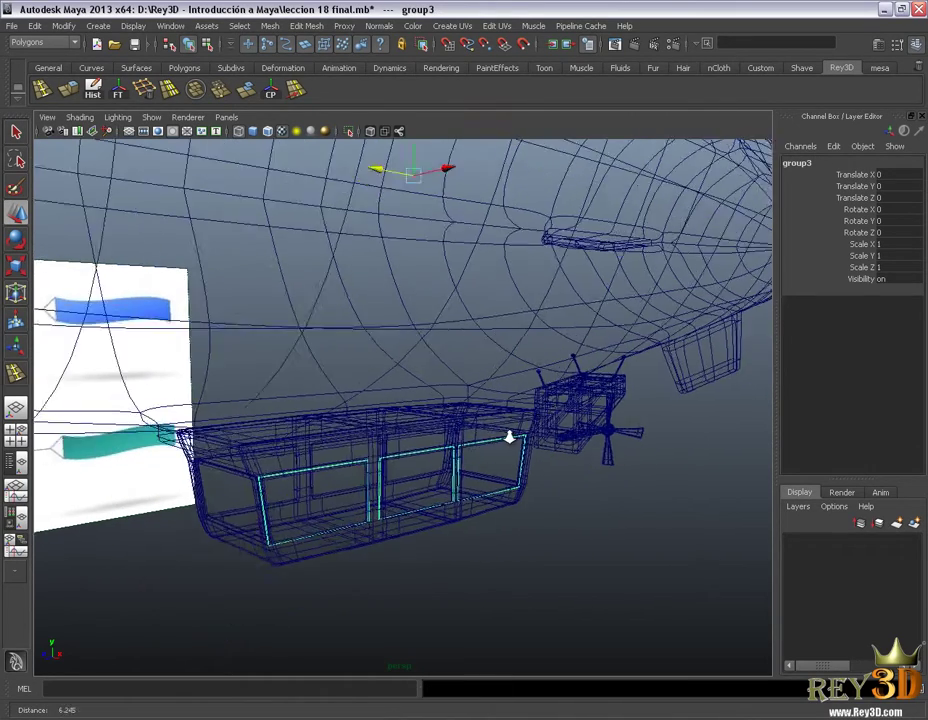
right_click_drag(508, 439, 438, 367, "alt")
mouse_move(417, 217)
left_mouse_down("alt")
mouse_move(445, 408)
mouse_move(620, 268)
left_mouse_up("alt")
type("-1")
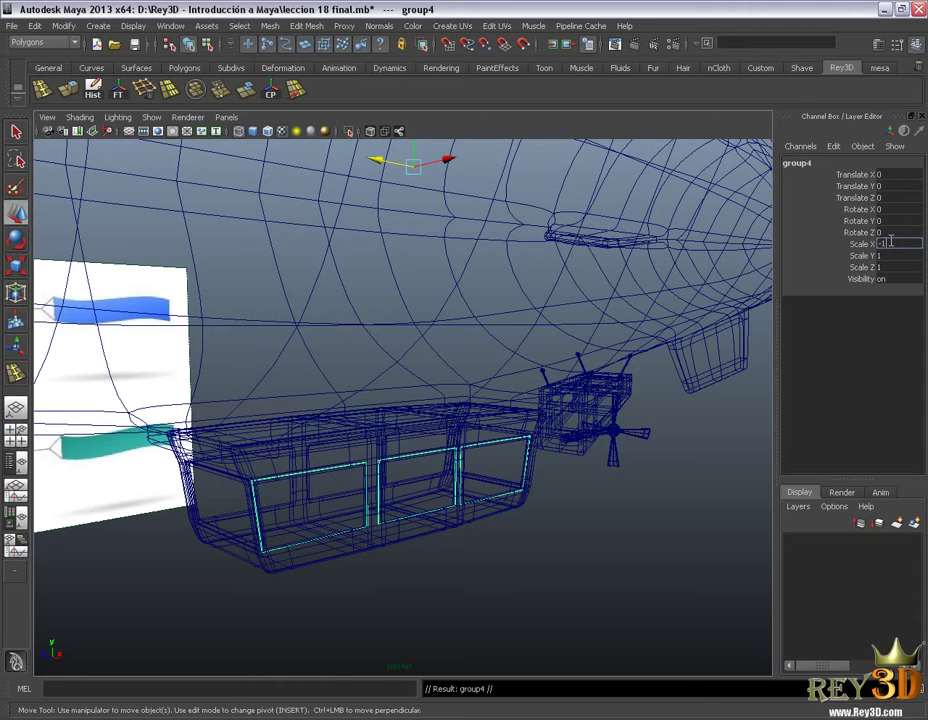
key("Return")
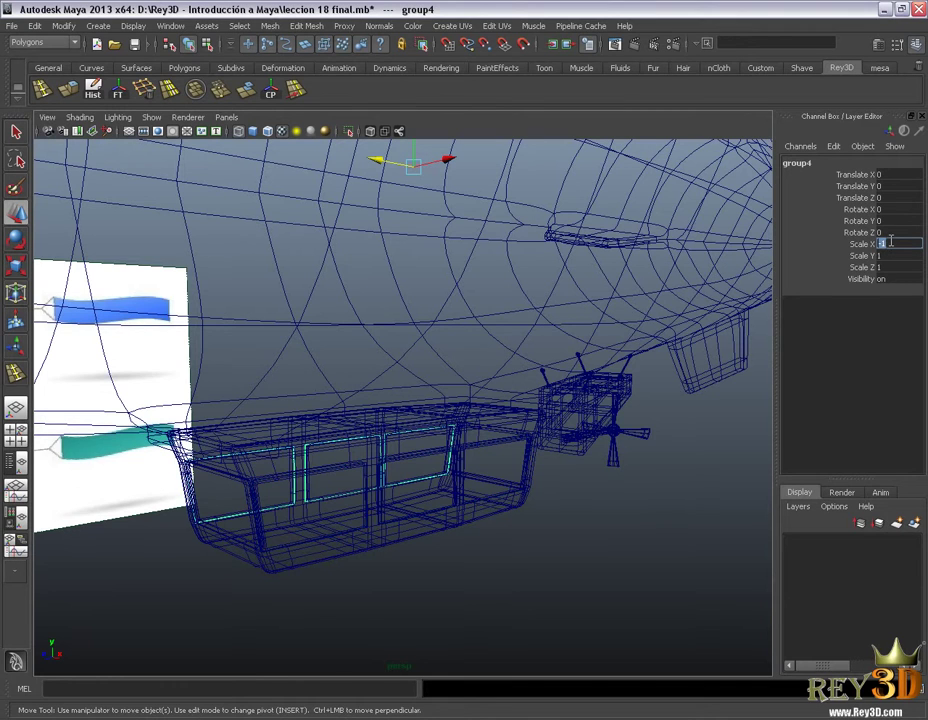
type("-1")
Inspect the mirrored panes on the opposite side, then select a gondola window pane.
left_click_drag(517, 418, 543, 407, "alt")
key("5")
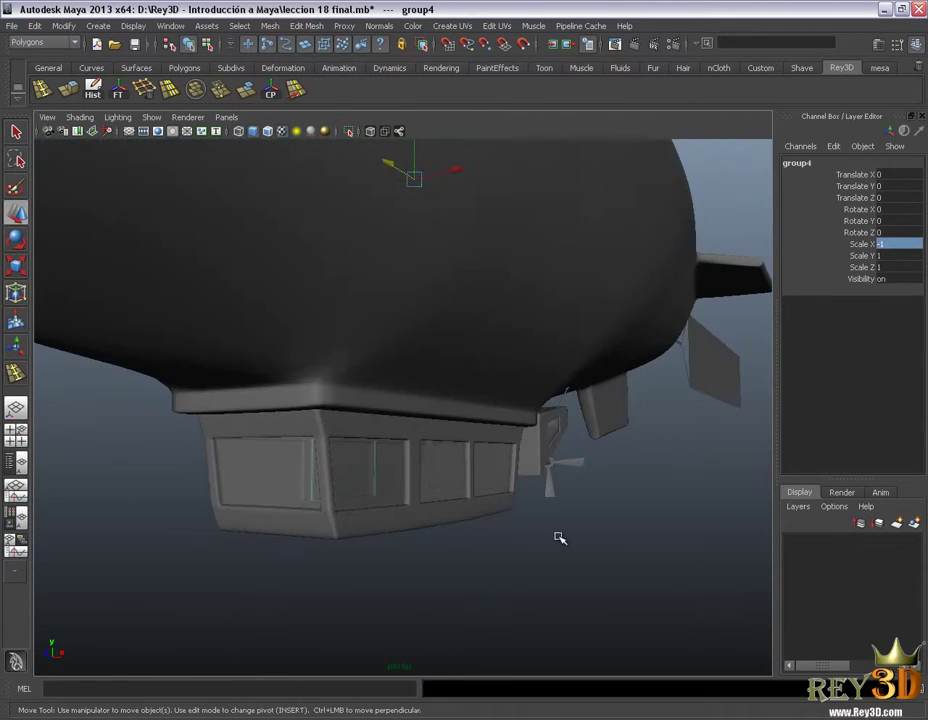
left_click(559, 538)
mouse_move(383, 491)
right_mouse_down("alt")
mouse_move(530, 488)
mouse_move(570, 476)
right_mouse_up("alt")
mouse_move(570, 476)
left_mouse_down("alt")
mouse_move(632, 499)
mouse_move(607, 485)
mouse_move(404, 483)
mouse_move(590, 468)
mouse_move(426, 465)
left_mouse_up("alt")
mouse_move(499, 444)
left_mouse_down("alt")
mouse_move(447, 460)
mouse_move(425, 495)
mouse_move(535, 420)
left_mouse_up("alt")
left_click_drag(459, 479, 418, 480, "alt")
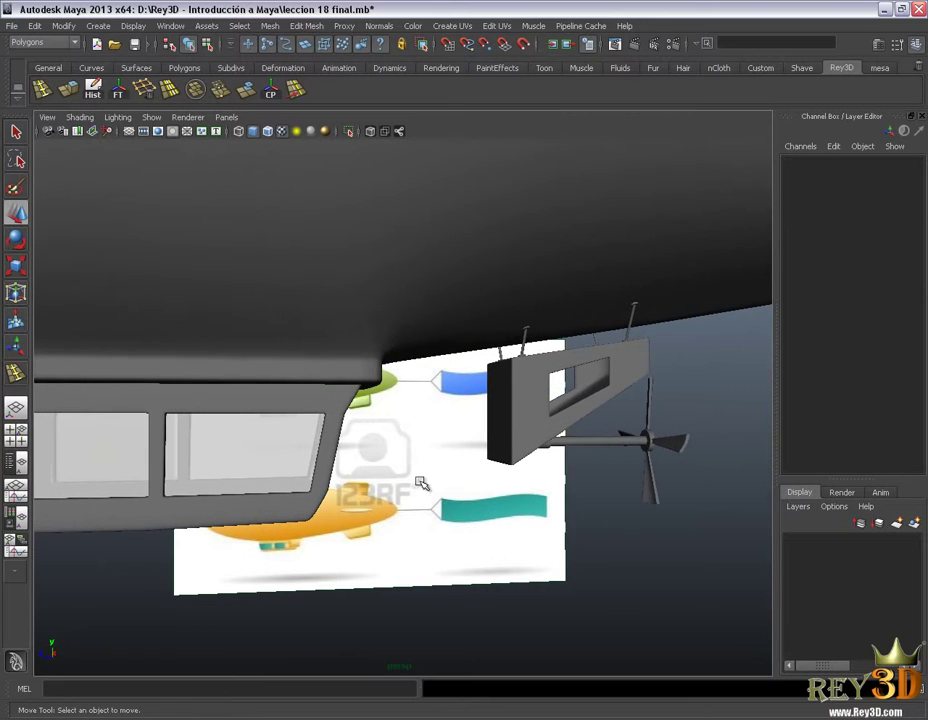
left_click(199, 455)
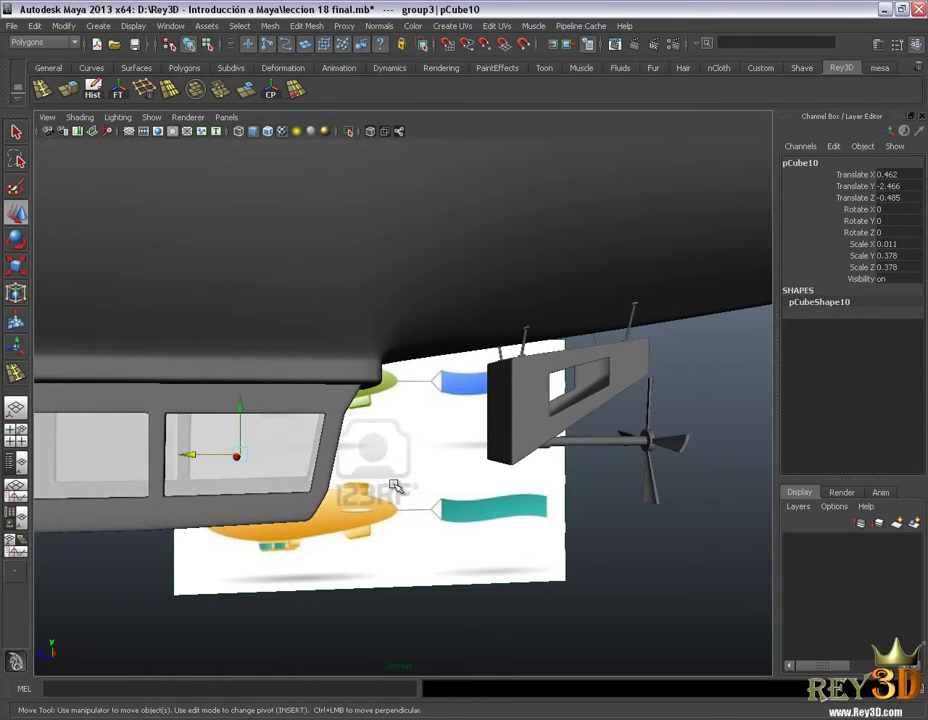
Duplicate the glass pane as pCube13 and move it to the engine pod window's height.
key("ctrl+d")
mouse_move(195, 455)
left_mouse_down()
mouse_move(539, 445)
mouse_move(607, 431)
mouse_move(543, 420)
left_mouse_up()
key("space")
key("space")
key("f")
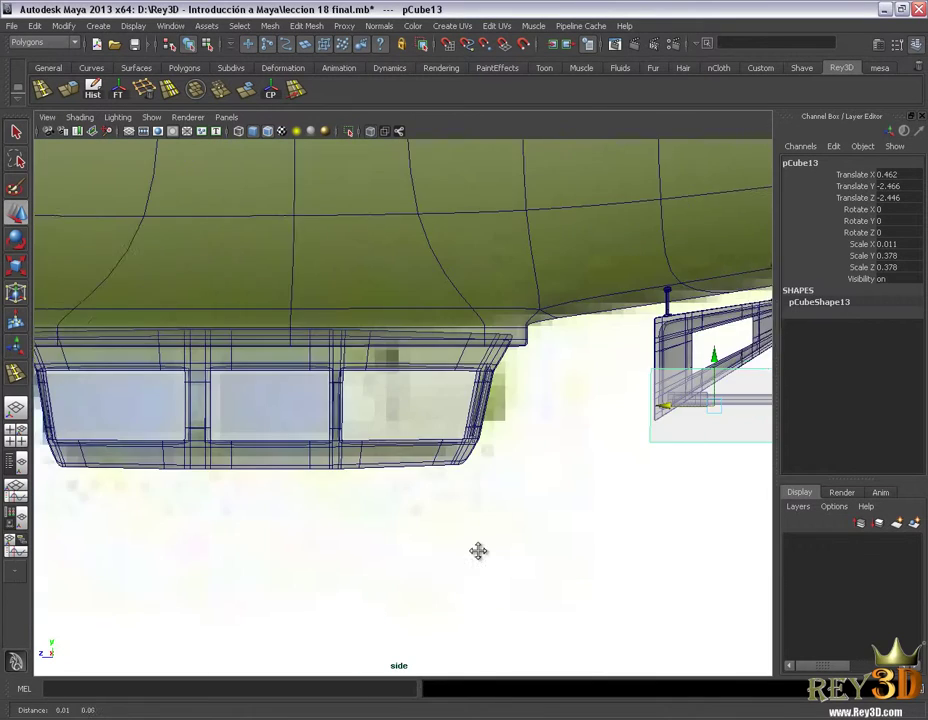
left_click_drag(441, 425, 445, 315)
Fit pCube13's vertices onto the pod's slanted window corners in side view.
right_click_drag(470, 313, 470, 313)
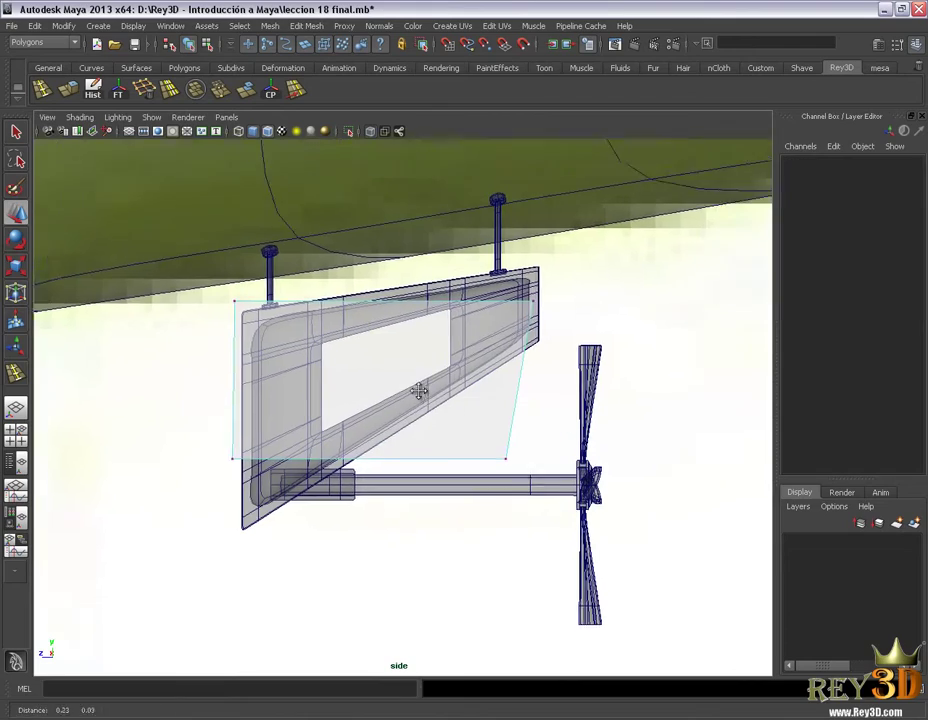
scroll(437, 534, "up", 3)
scroll(368, 445, "down", 4)
scroll(368, 445, "up", 2)
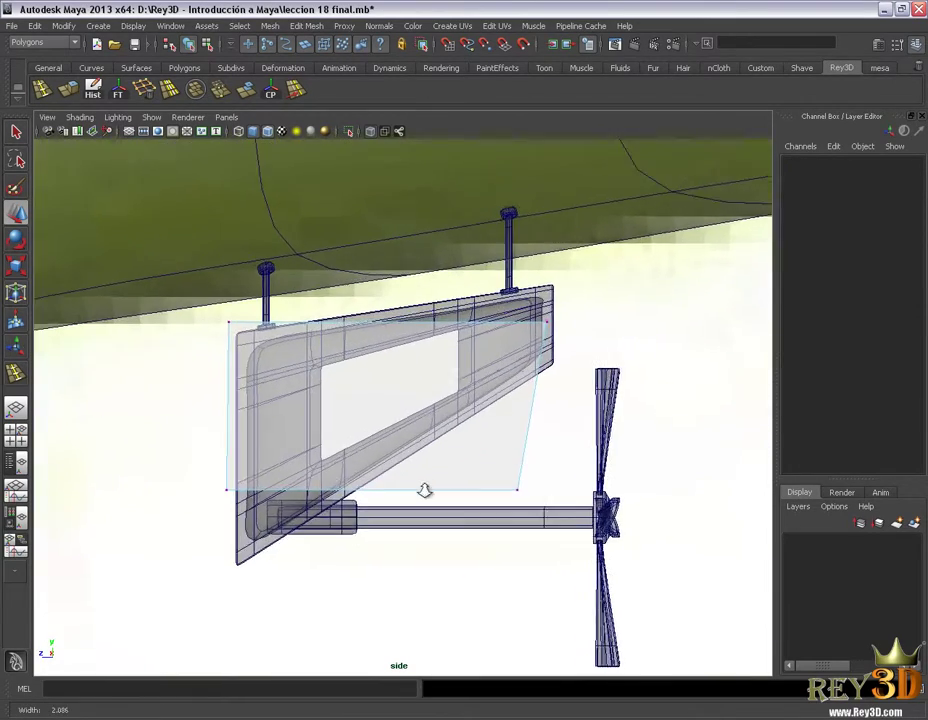
scroll(425, 491, "up", 3)
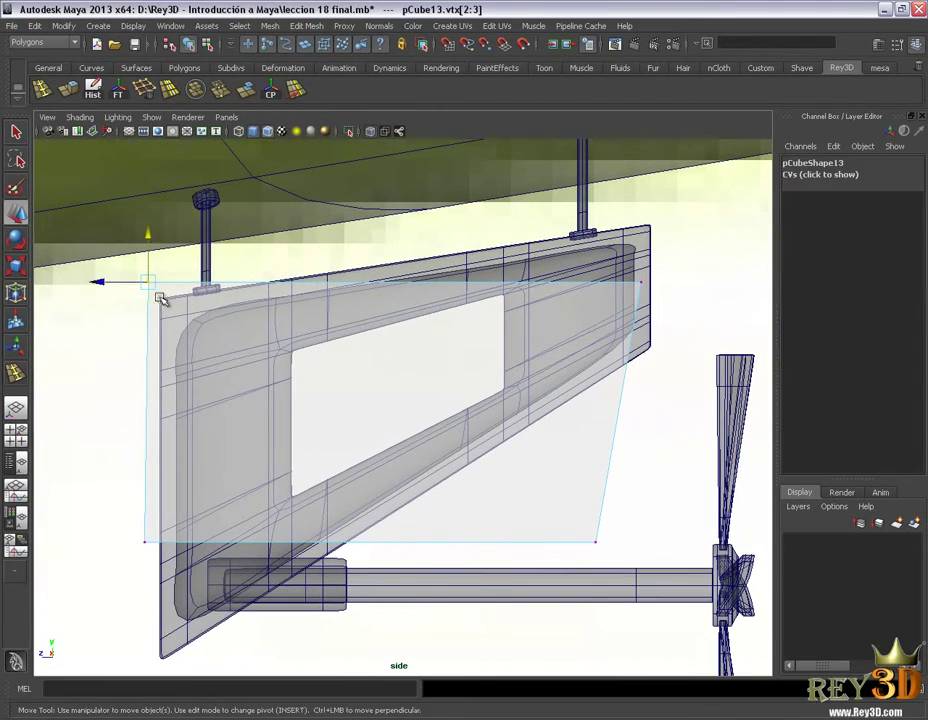
left_click_drag(193, 318, 272, 342)
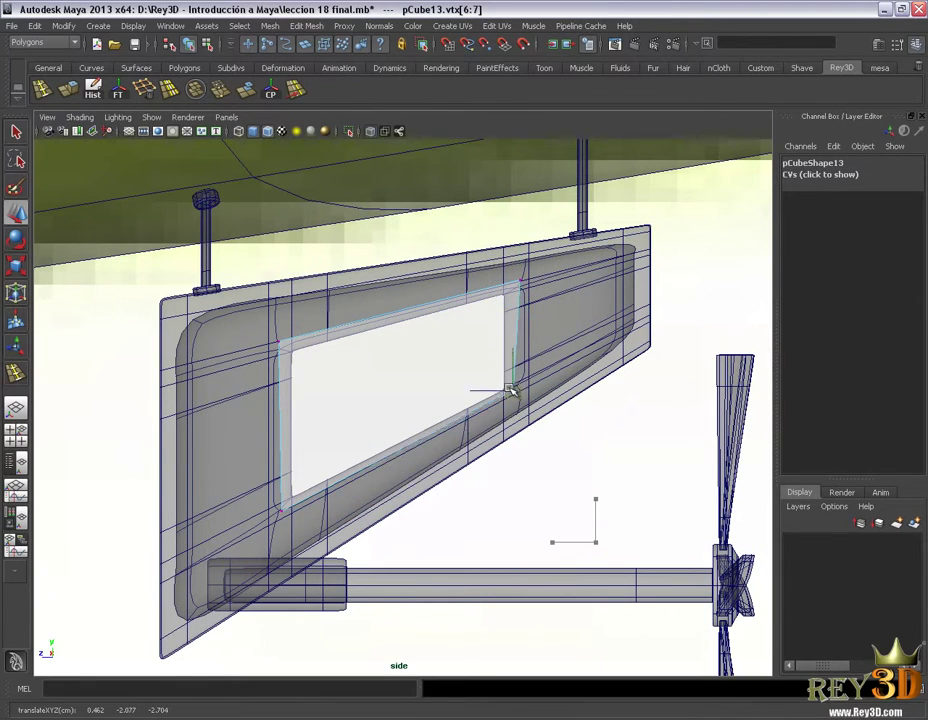
scroll(531, 400, "down", 3)
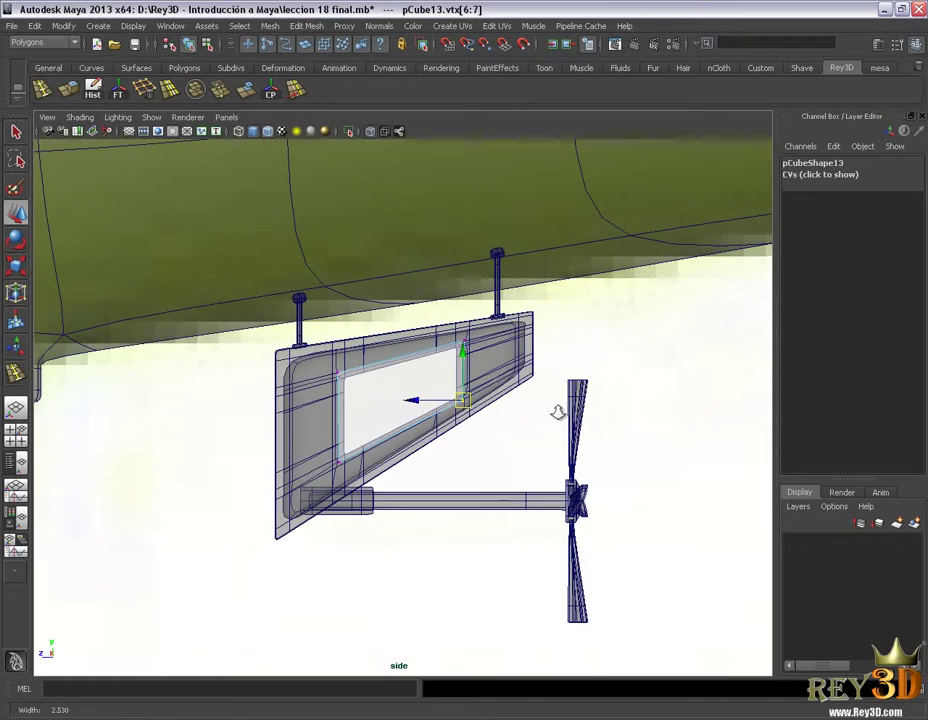
key("space")
key("space")
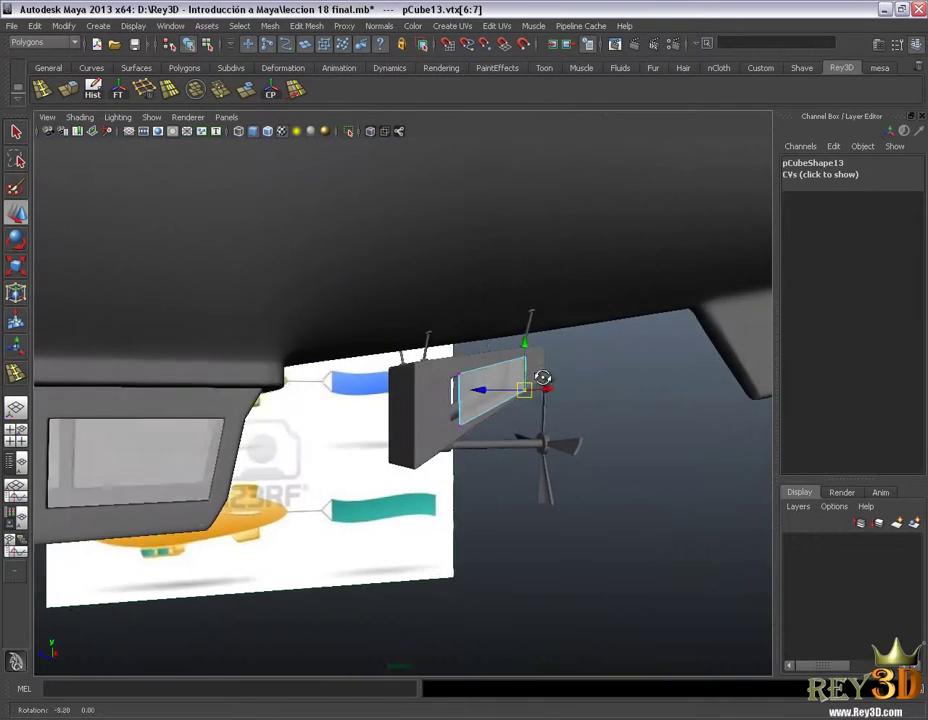
scroll(494, 463, "up", 2)
right_click(495, 413)
Return to object mode and push pCube13 into the pod's window opening, Translate X 0.269.
left_click(525, 397)
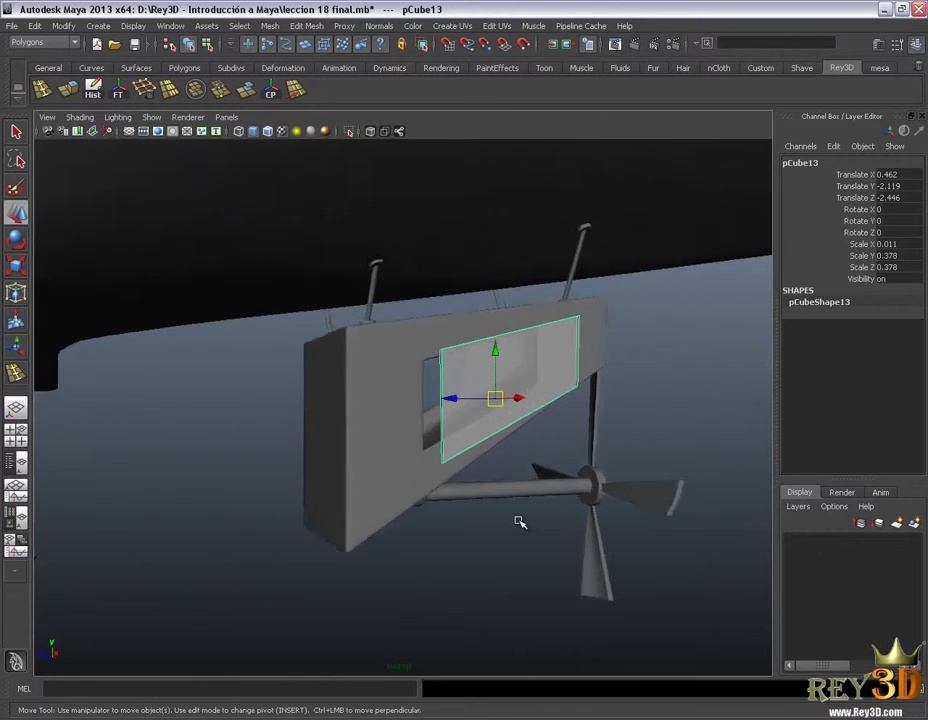
scroll(520, 522, "up", 5)
mouse_move(518, 513)
left_mouse_down("alt")
mouse_move(406, 503)
mouse_move(440, 512)
mouse_move(497, 501)
mouse_move(515, 472)
mouse_move(393, 462)
left_mouse_up("alt")
mouse_move(393, 462)
right_mouse_down("alt")
mouse_move(485, 497)
mouse_move(360, 472)
right_mouse_up("alt")
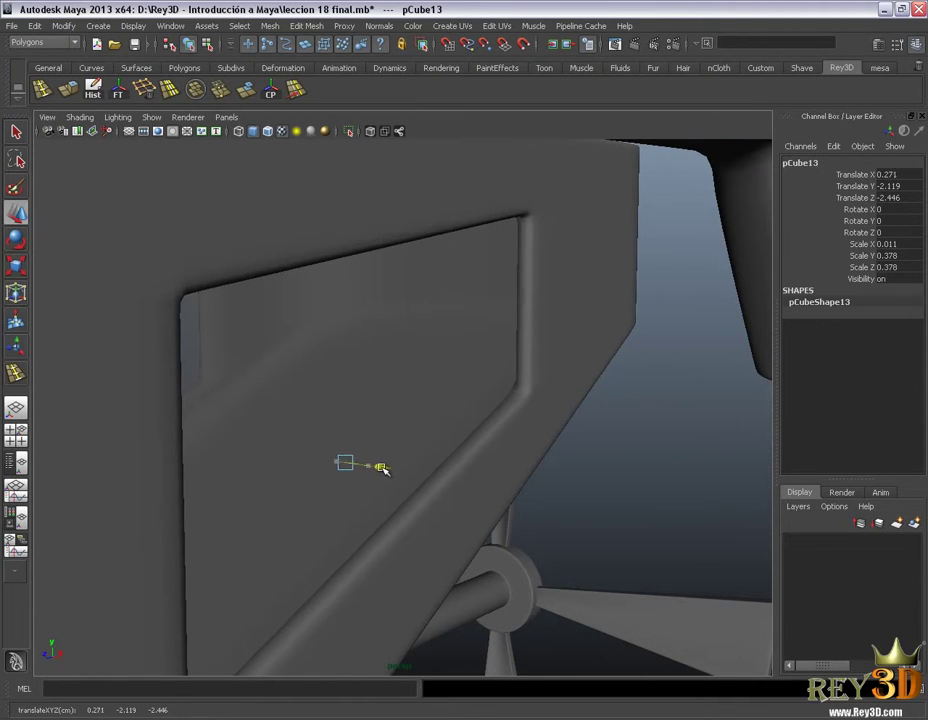
mouse_move(381, 466)
left_mouse_down("alt")
mouse_move(454, 444)
mouse_move(404, 422)
mouse_move(234, 456)
mouse_move(321, 459)
mouse_move(408, 443)
mouse_move(342, 428)
mouse_move(429, 416)
mouse_move(311, 439)
mouse_move(362, 425)
mouse_move(407, 427)
mouse_move(430, 455)
left_mouse_up("alt")
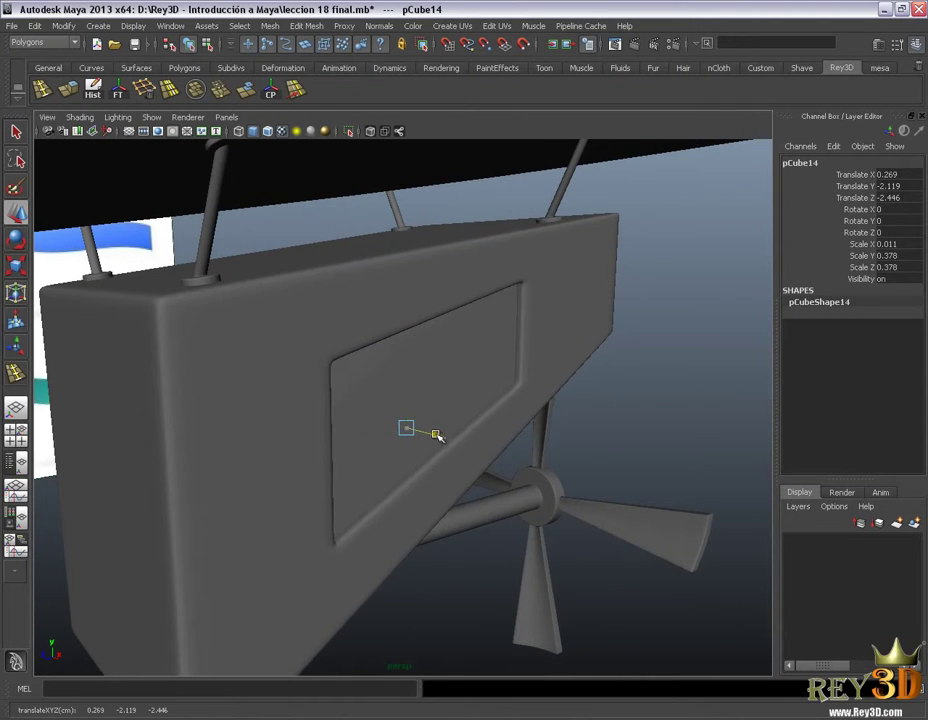
Orbit around the pod's window to check how the pane sits.
mouse_move(321, 441)
left_mouse_down("alt")
mouse_move(369, 460)
mouse_move(563, 437)
mouse_move(367, 522)
mouse_move(370, 481)
mouse_move(549, 512)
mouse_move(553, 487)
left_mouse_up("alt")
scroll(536, 497, "up", 3)
mouse_move(651, 474)
left_mouse_down("alt")
mouse_move(642, 483)
mouse_move(617, 462)
mouse_move(443, 489)
left_mouse_up("alt")
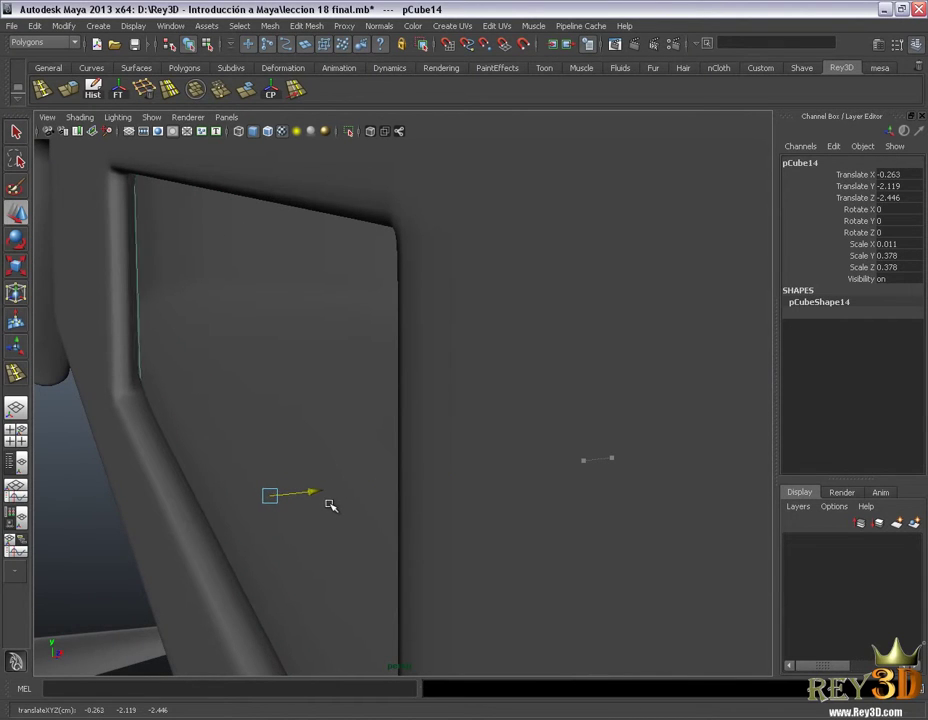
left_click_drag(488, 530, 429, 522, "alt")
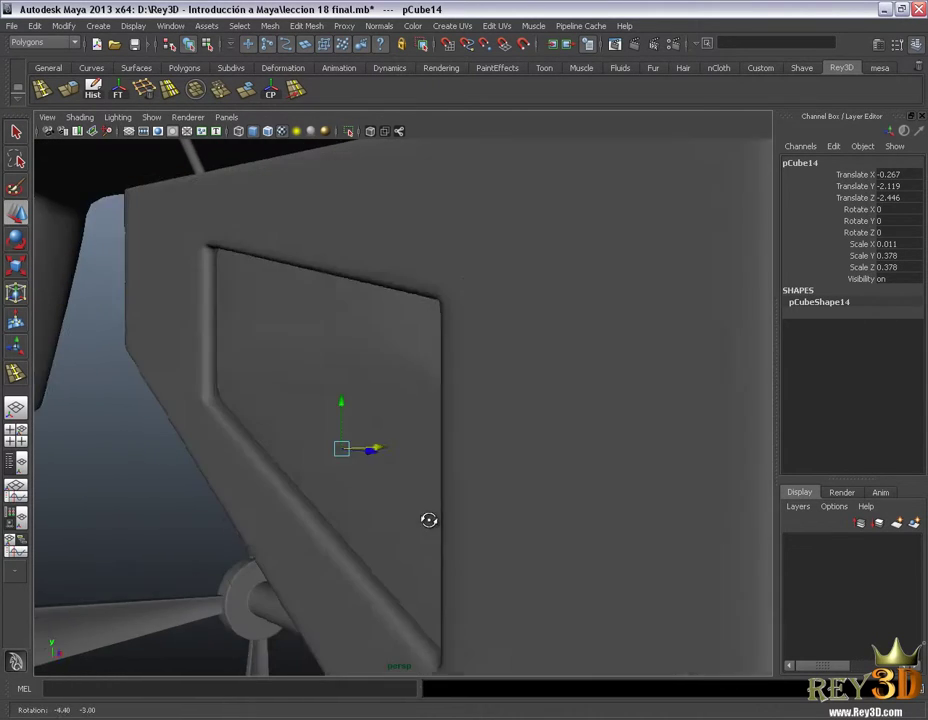
left_click(85, 522)
mouse_move(85, 522)
left_mouse_down("alt")
mouse_move(381, 524)
mouse_move(356, 518)
mouse_move(404, 543)
mouse_move(367, 545)
mouse_move(386, 552)
mouse_move(515, 543)
mouse_move(369, 551)
mouse_move(443, 574)
mouse_move(476, 596)
mouse_move(508, 540)
mouse_move(541, 437)
left_mouse_up("alt")
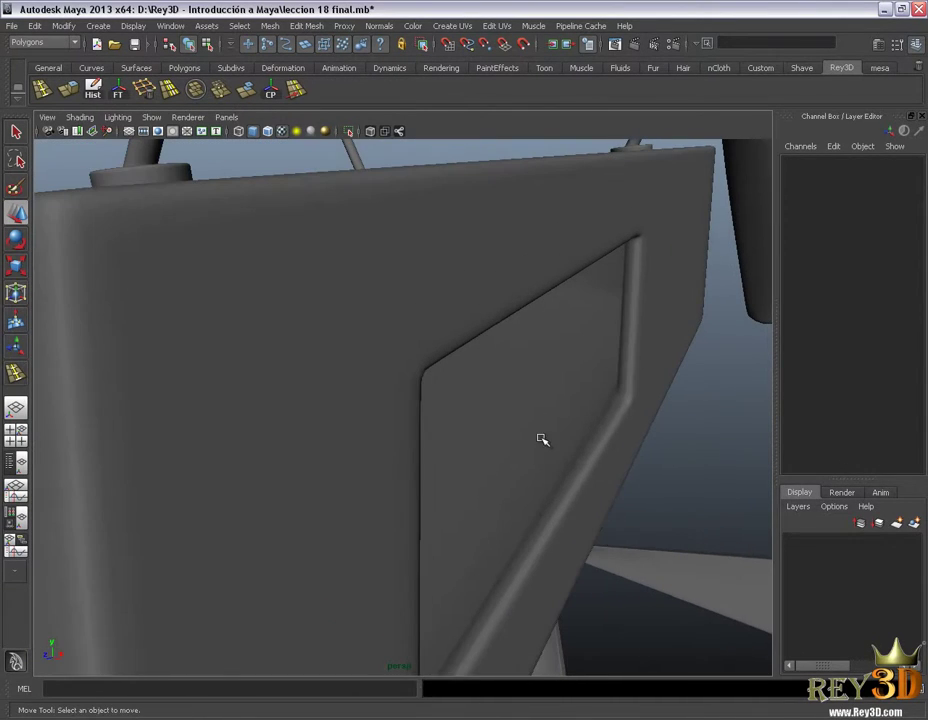
Select the pod's original glass pane, then pull back to view the whole airship.
left_click(560, 467)
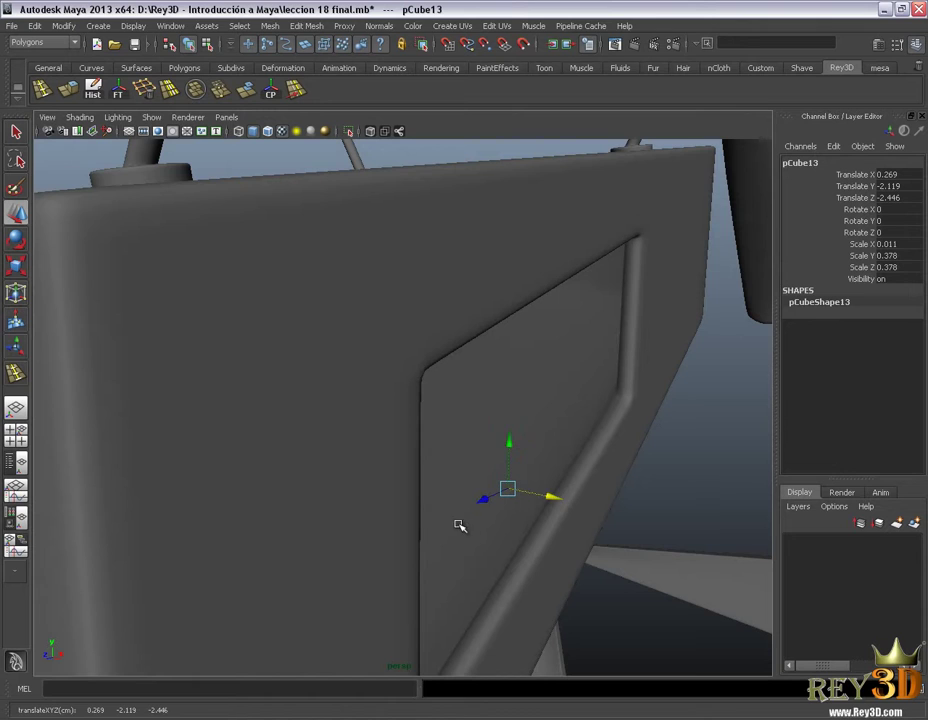
left_click_drag(459, 525, 467, 524, "alt")
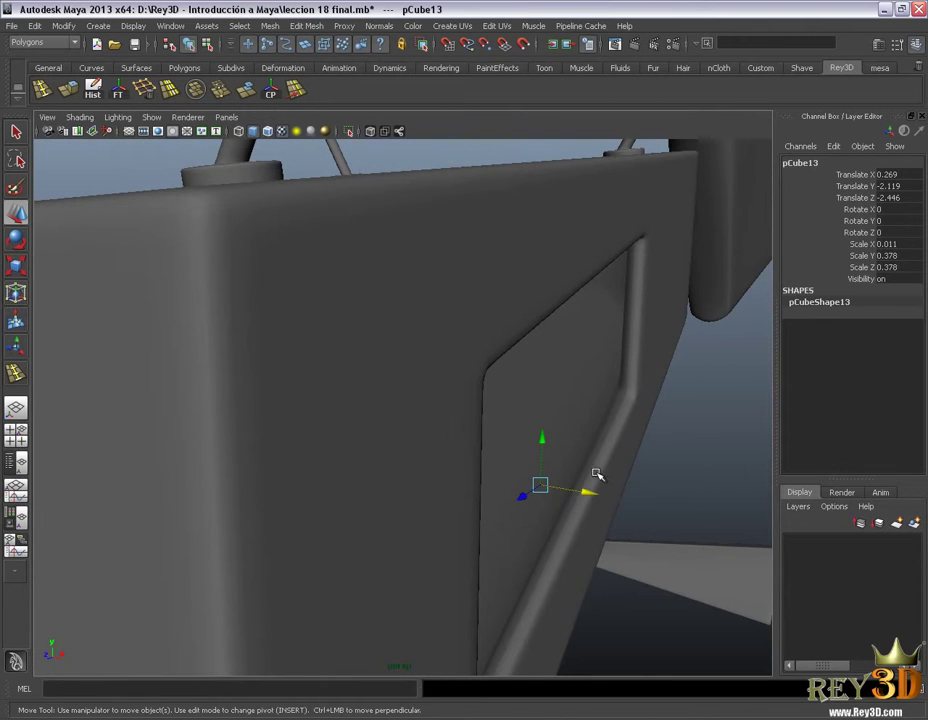
mouse_move(233, 608)
left_mouse_down("alt")
mouse_move(350, 604)
mouse_move(209, 607)
mouse_move(524, 576)
mouse_move(414, 582)
left_mouse_up("alt")
right_click_drag(414, 582, 444, 597, "alt")
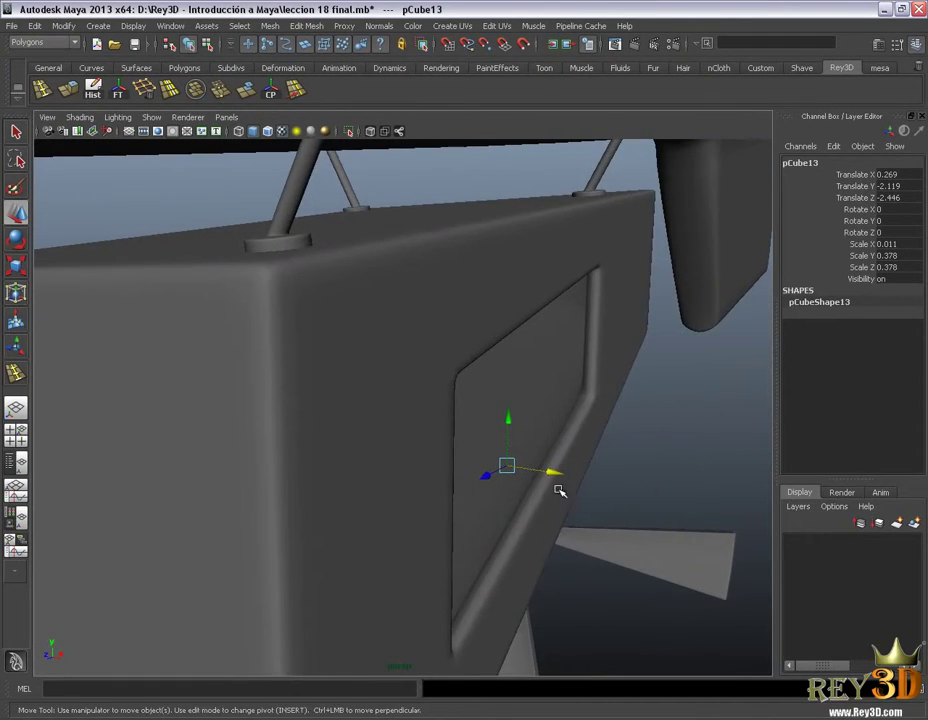
left_click(663, 472)
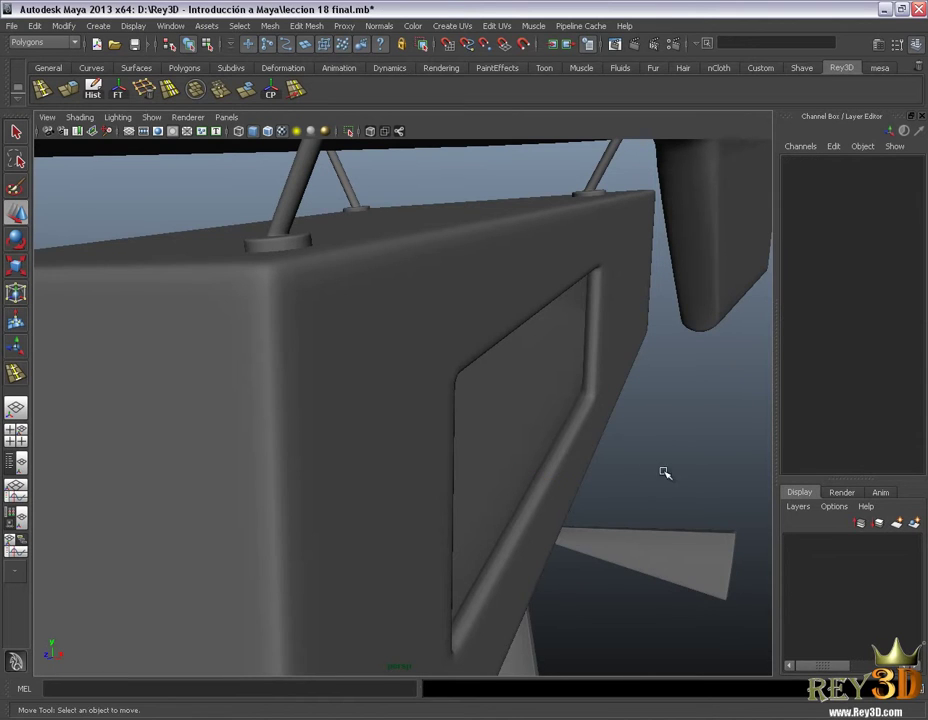
mouse_move(663, 472)
left_mouse_down("alt")
mouse_move(514, 476)
mouse_move(439, 455)
mouse_move(514, 457)
left_mouse_up("alt")
right_click_drag(514, 457, 254, 426, "alt")
mouse_move(465, 308)
left_mouse_down("alt")
mouse_move(590, 385)
mouse_move(539, 325)
left_mouse_up("alt")
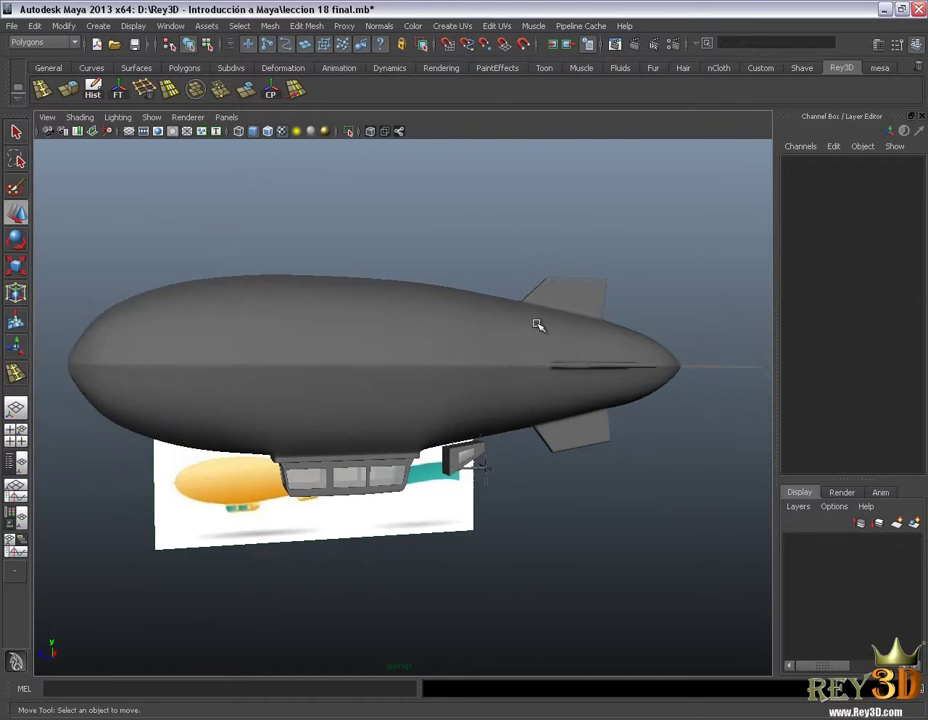
mouse_move(539, 325)
right_mouse_down("alt")
mouse_move(497, 356)
mouse_move(545, 375)
right_mouse_up("alt")
mouse_move(545, 375)
left_mouse_down("alt")
mouse_move(485, 369)
mouse_move(592, 342)
mouse_move(572, 365)
left_mouse_up("alt")
right_click_drag(572, 365, 575, 385, "alt")
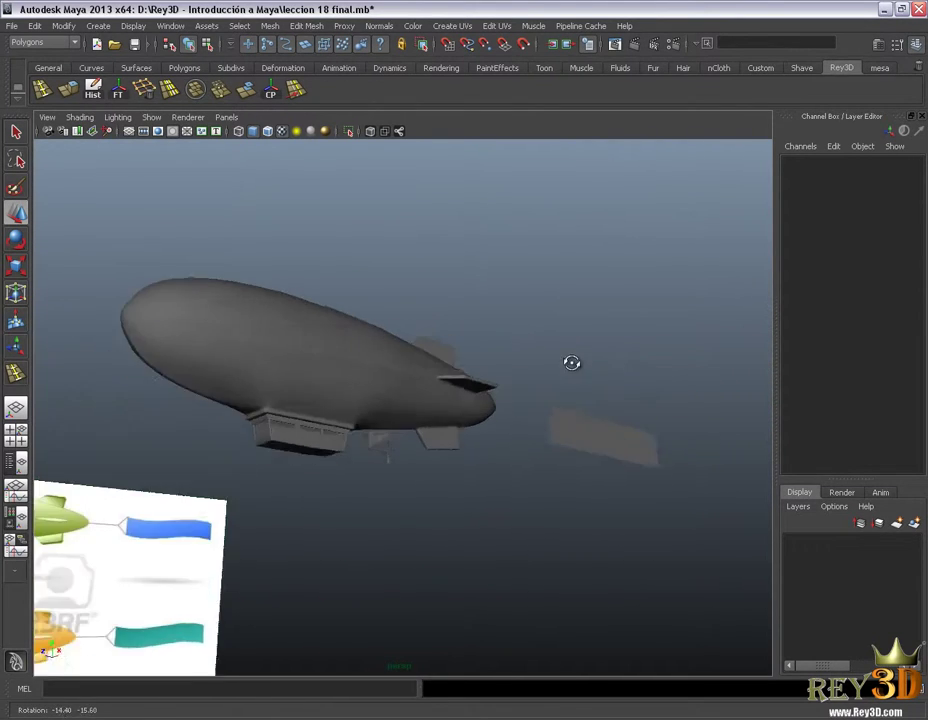